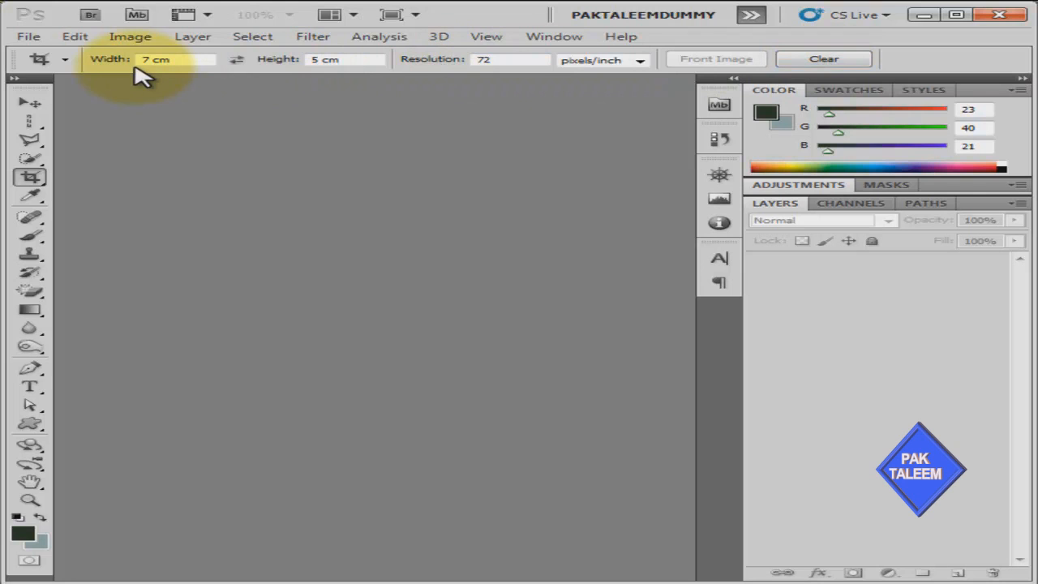
Clear the Crop tool's 7 cm × 5 cm preset width, height and resolution
{"action": "left_click", "coordinate": [807, 60]}
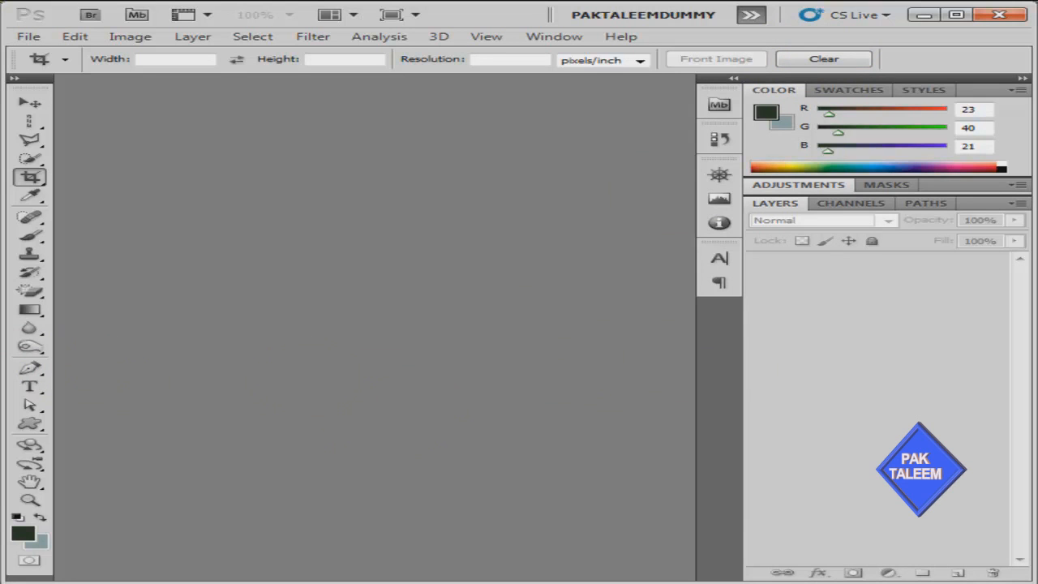
{"action": "left_click", "coordinate": [30, 38]}
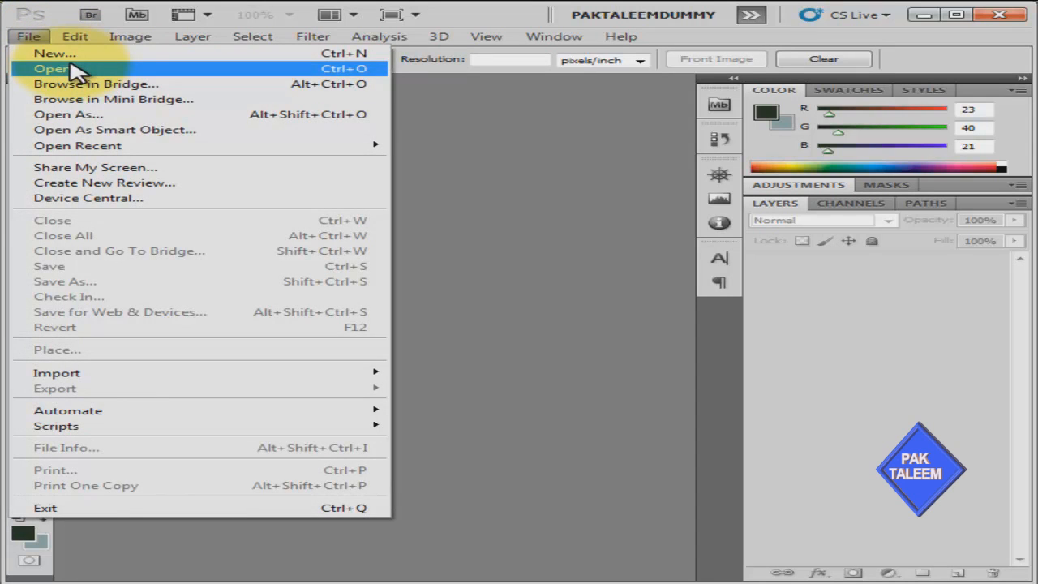
{"action": "left_click", "coordinate": [463, 158]}
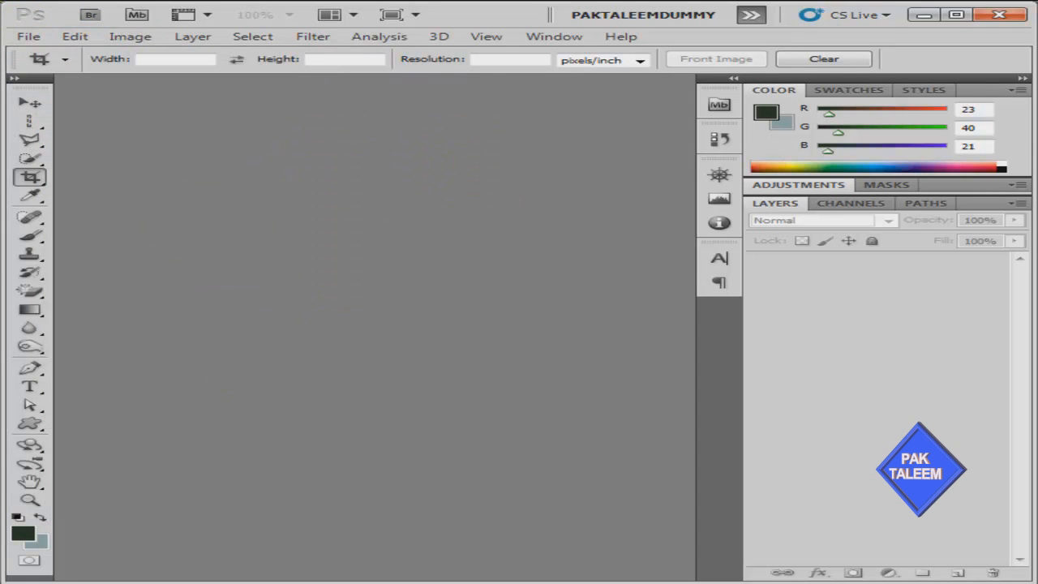
{"action": "left_click_drag", "start_coordinate": [12, 231], "coordinate": [272, 276]}
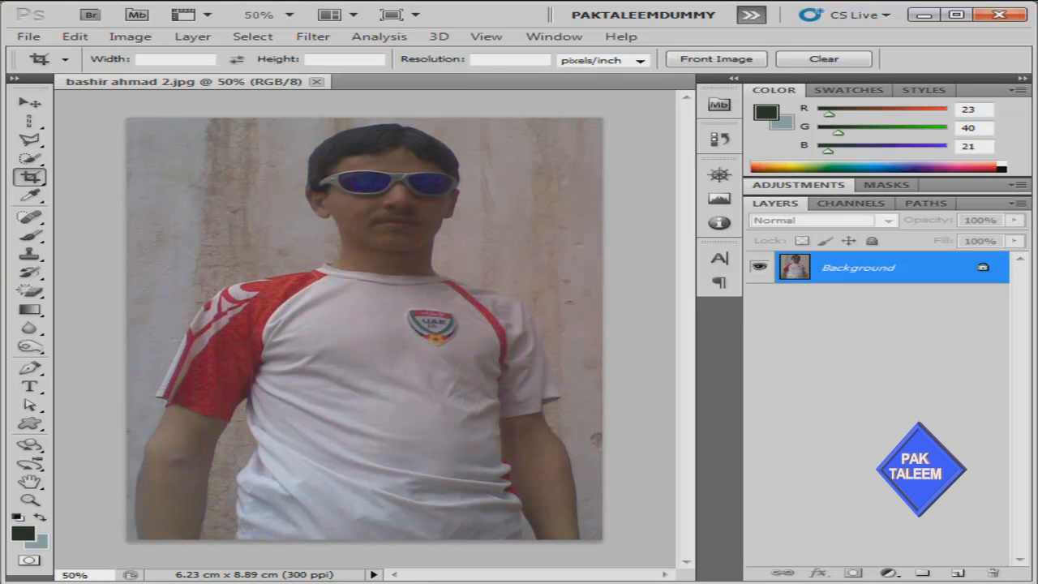
{"action": "left_click_drag", "start_coordinate": [9, 326], "coordinate": [302, 356]}
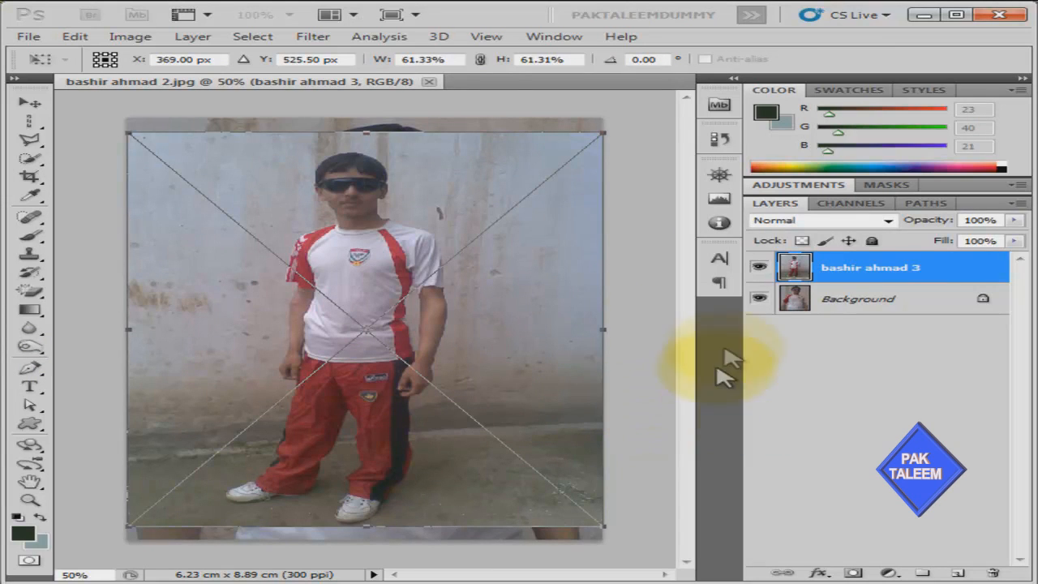
{"action": "key", "text": "Return"}
{"action": "key", "text": "c"}
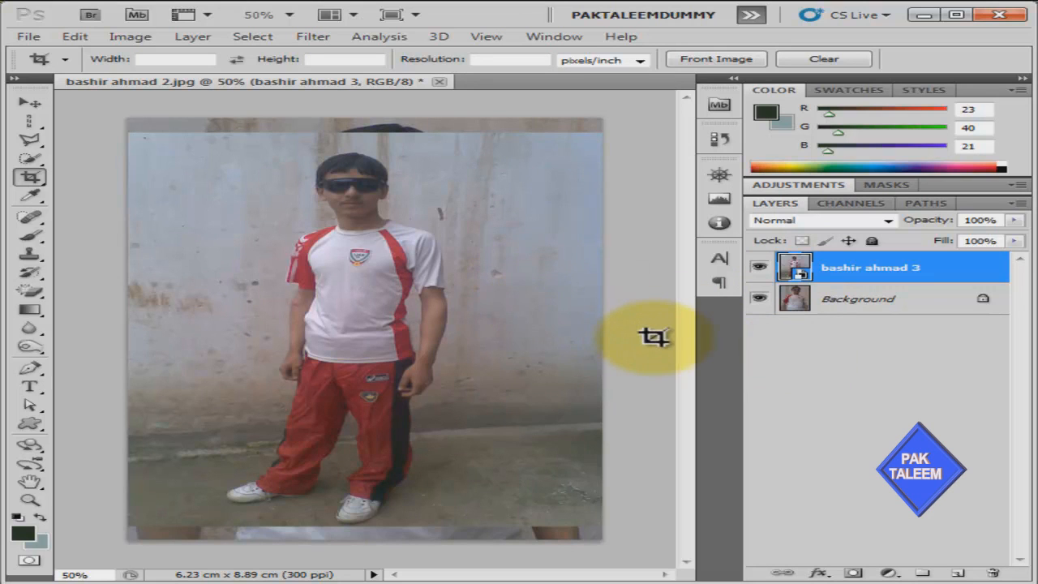
{"action": "left_click_drag", "start_coordinate": [800, 267], "coordinate": [992, 573]}
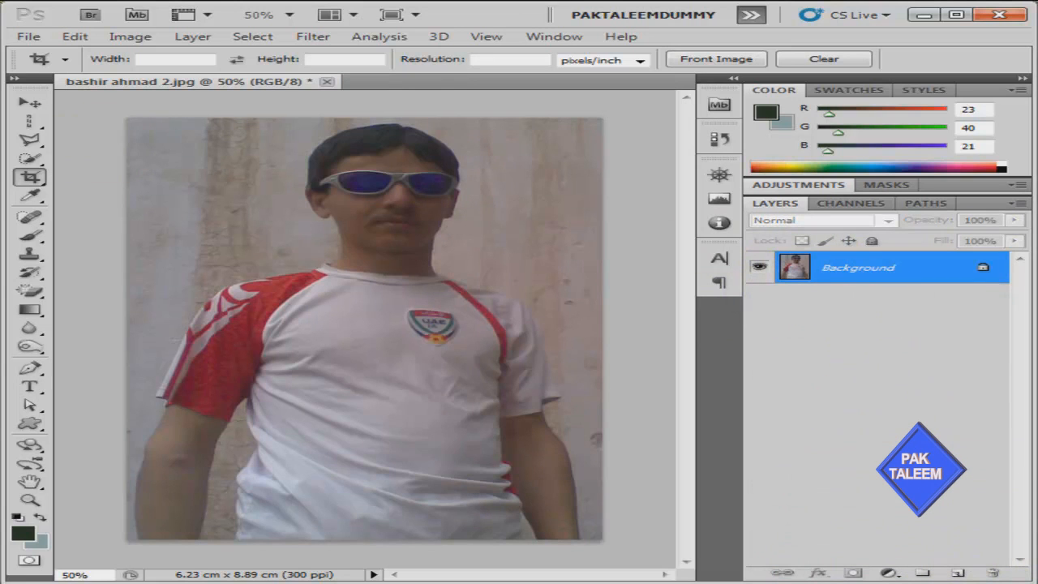
{"action": "left_click_drag", "start_coordinate": [39, 280], "coordinate": [394, 87]}
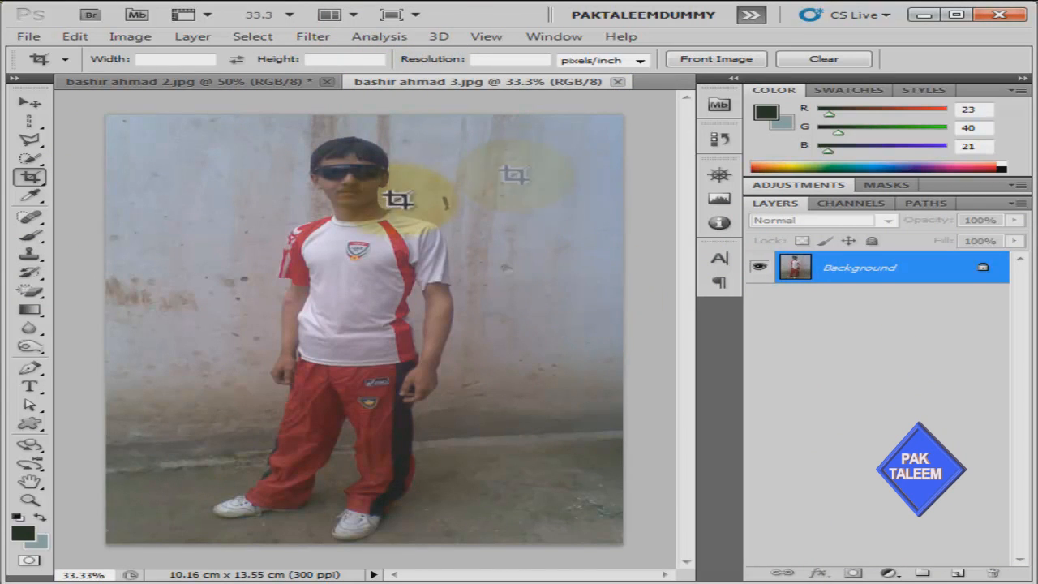
{"action": "left_click", "coordinate": [285, 82]}
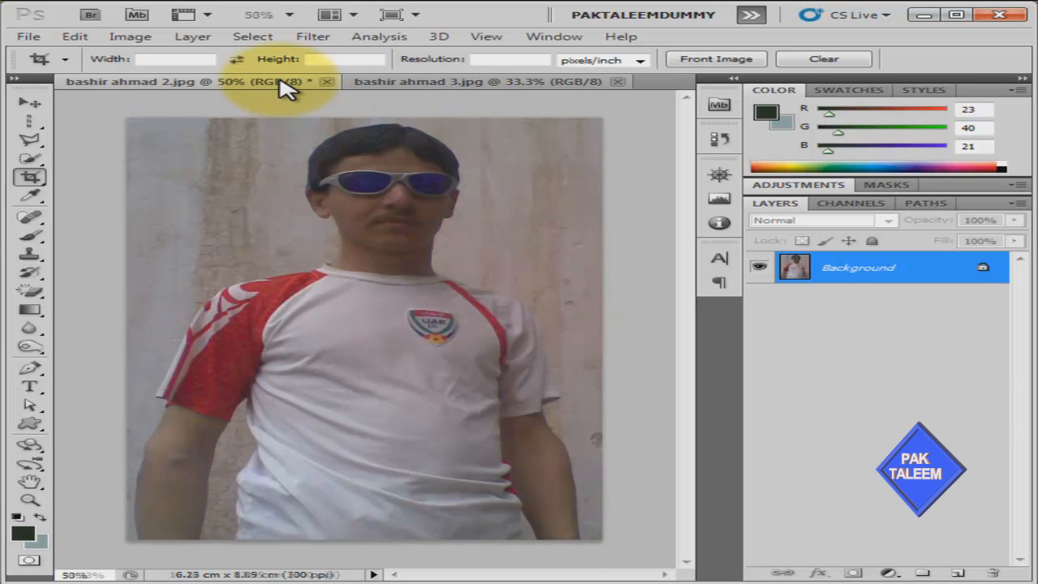
{"action": "left_click", "coordinate": [372, 88]}
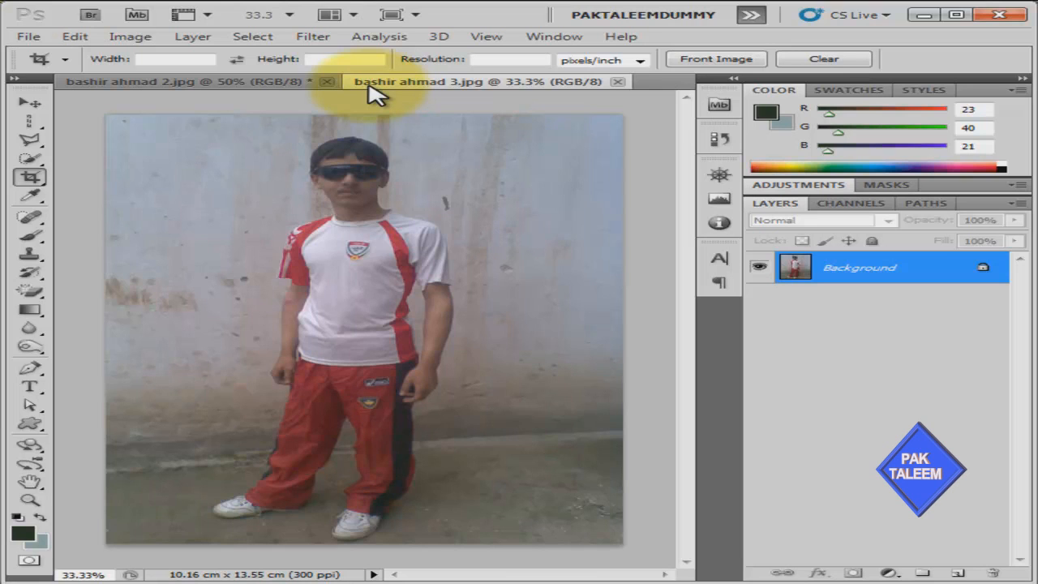
{"action": "left_click", "coordinate": [181, 85]}
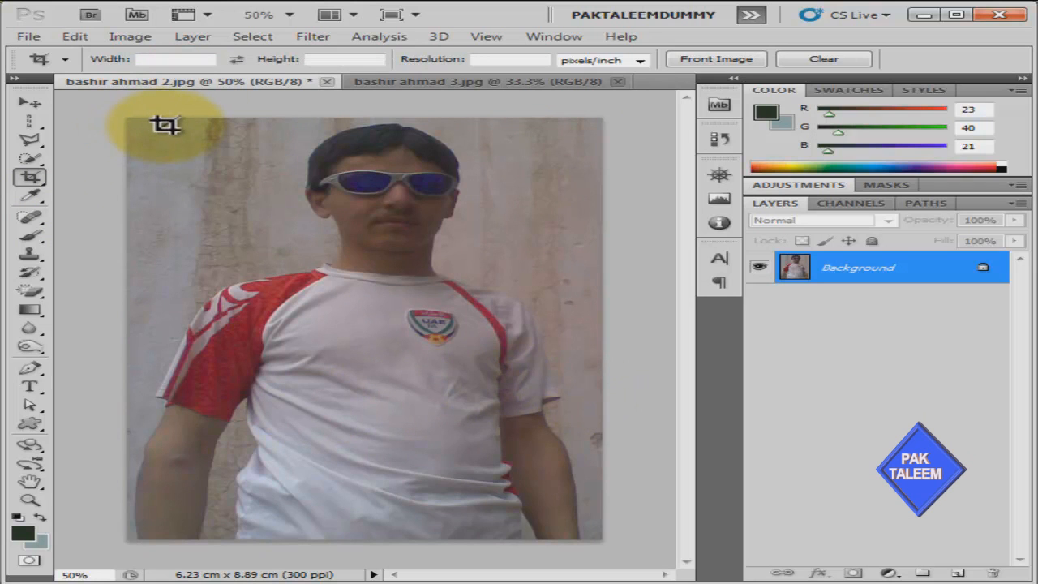
Draw a crop box over the head and shoulders with a red shield at 100% opacity
{"action": "left_click_drag", "start_coordinate": [166, 122], "coordinate": [589, 330]}
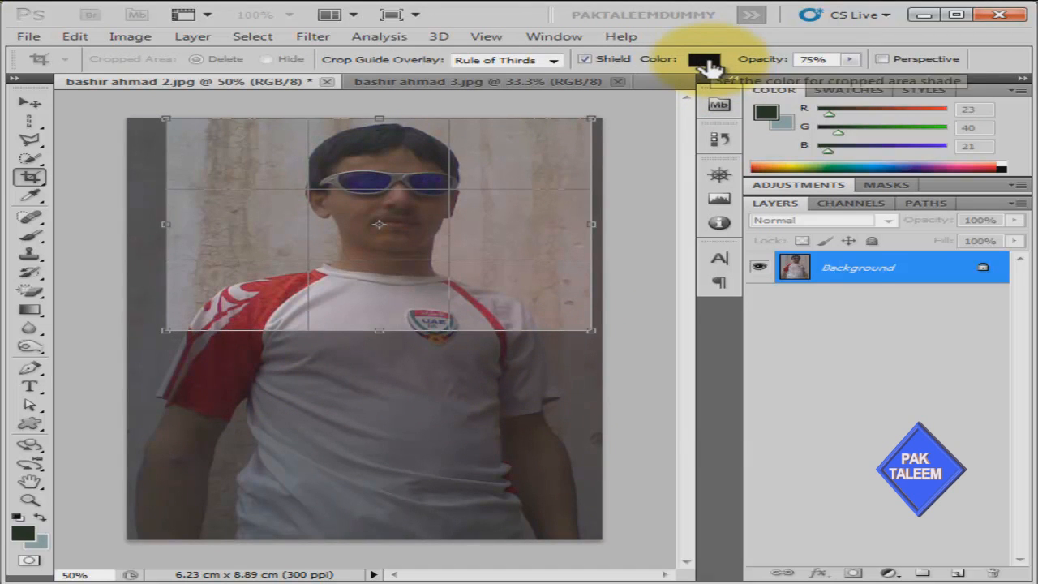
{"action": "left_click", "coordinate": [704, 61]}
{"action": "left_click", "coordinate": [507, 219]}
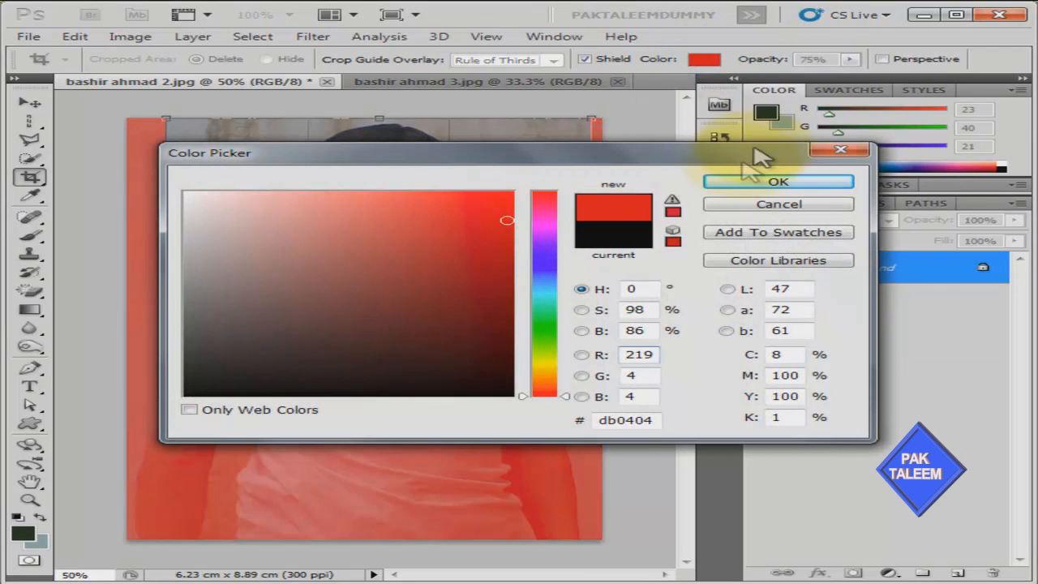
{"action": "left_click", "coordinate": [734, 183]}
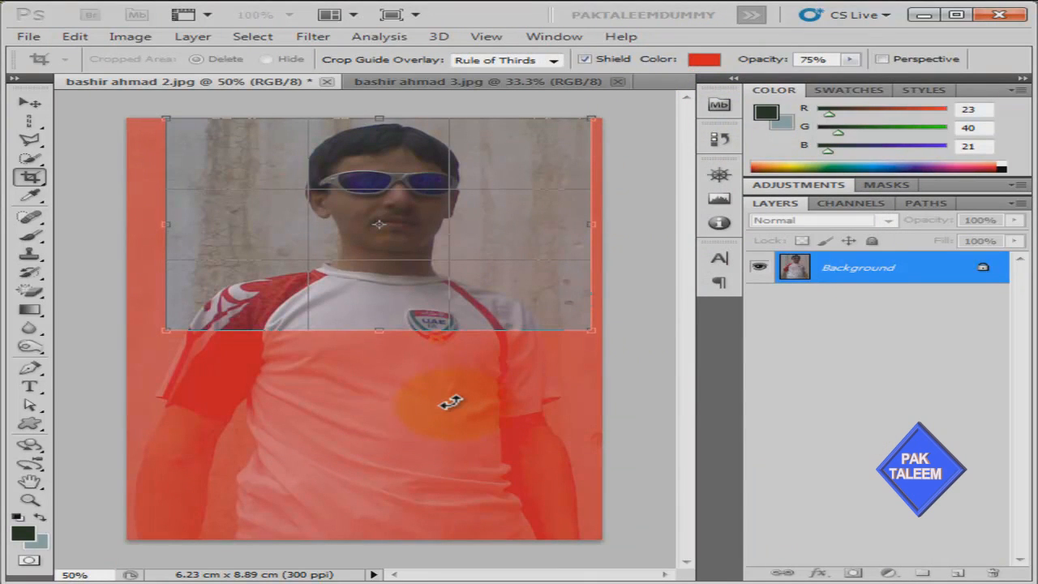
{"action": "double_click", "coordinate": [830, 58]}
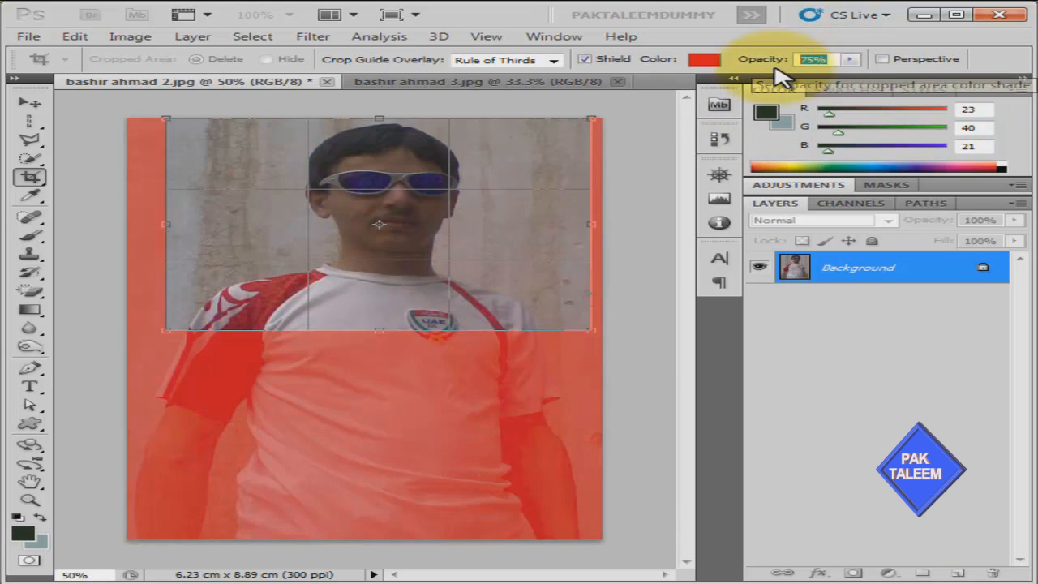
{"action": "type", "text": "100"}
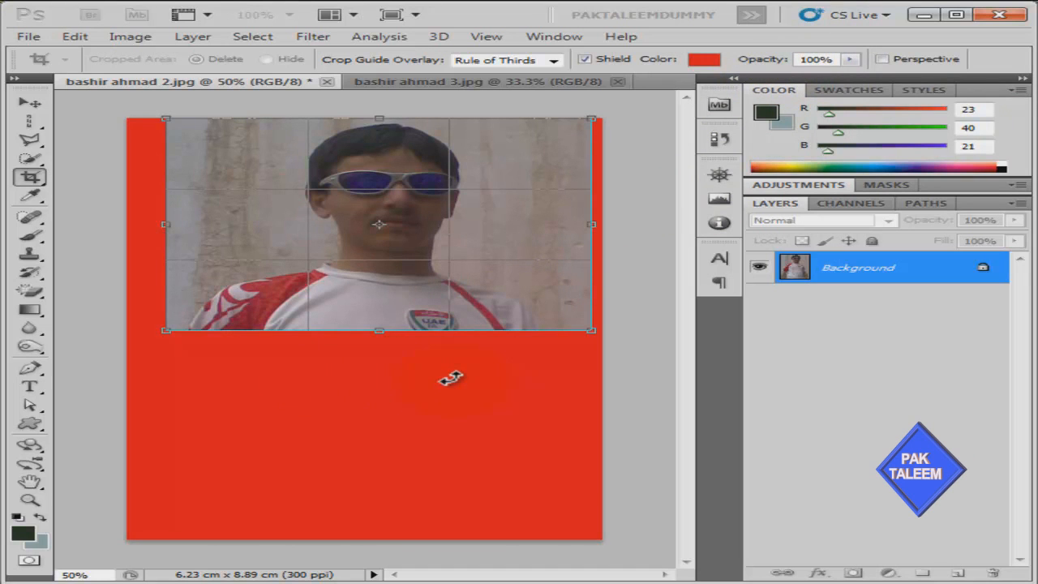
Change the crop shield to black at 75% opacity
{"action": "left_click", "coordinate": [704, 58]}
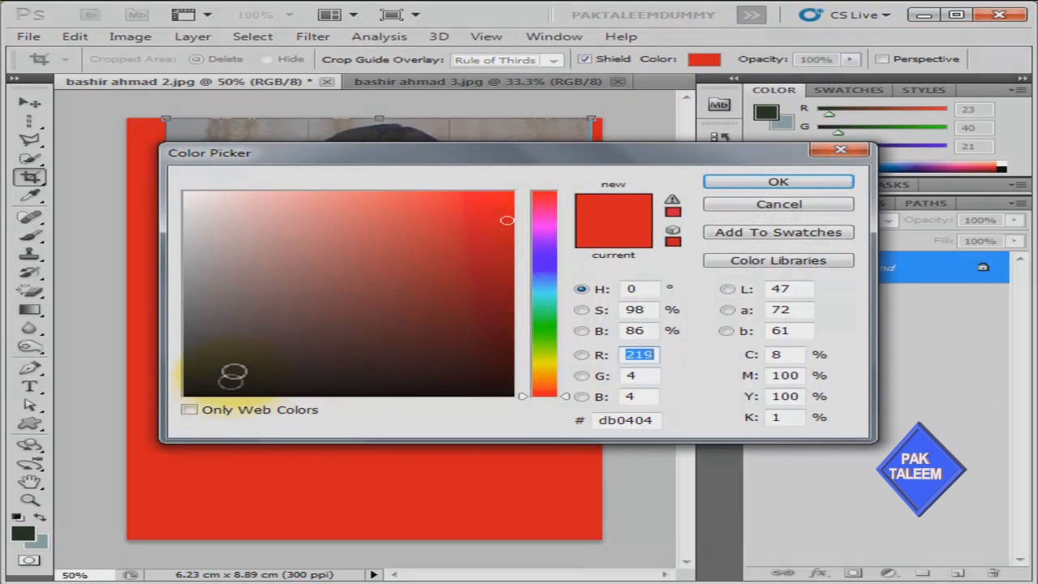
{"action": "left_click", "coordinate": [193, 396]}
{"action": "left_click", "coordinate": [738, 182]}
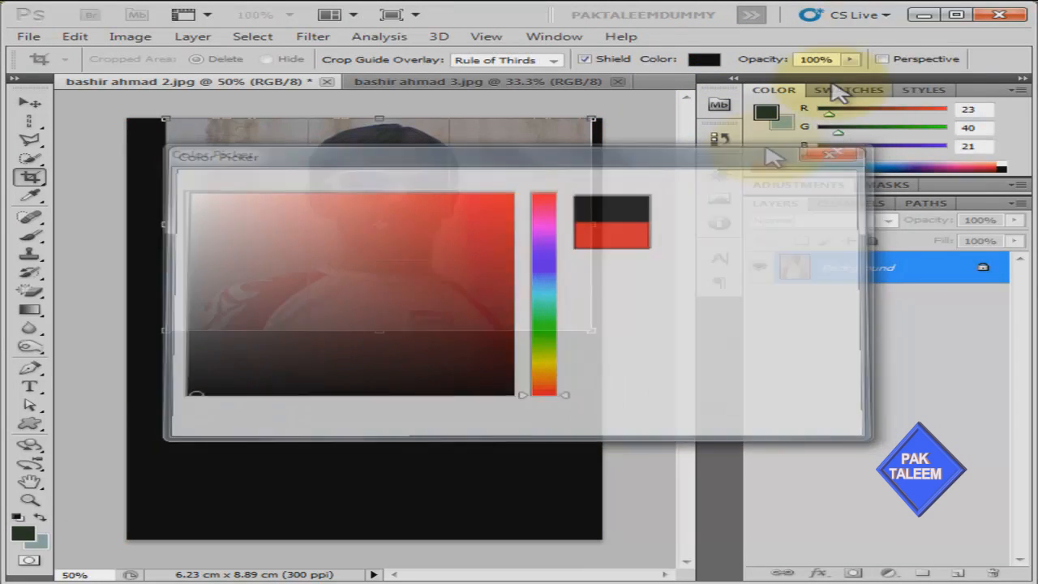
{"action": "left_click", "coordinate": [840, 58]}
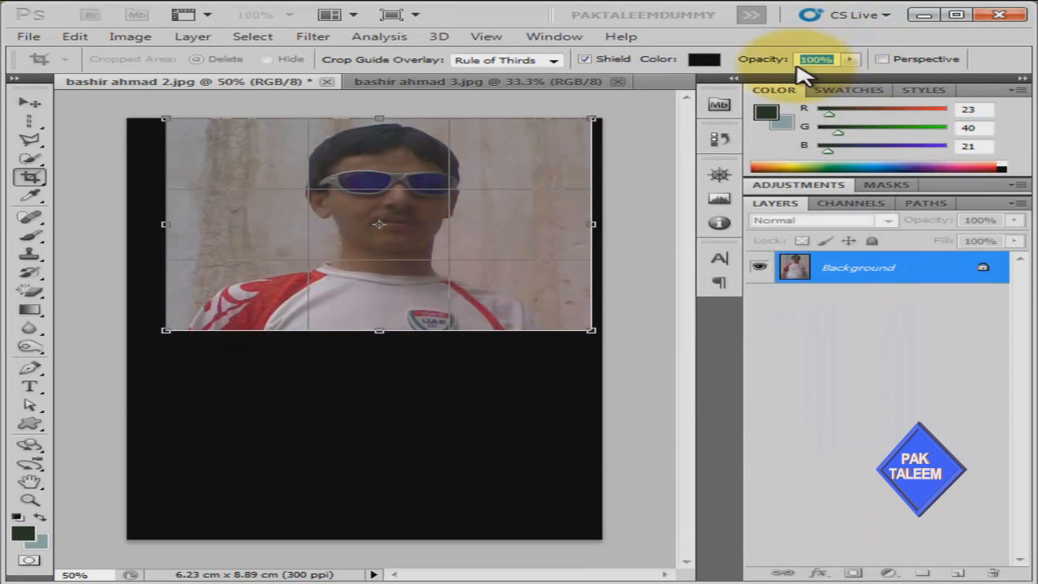
{"action": "type", "text": "75"}
{"action": "key", "text": "Return"}
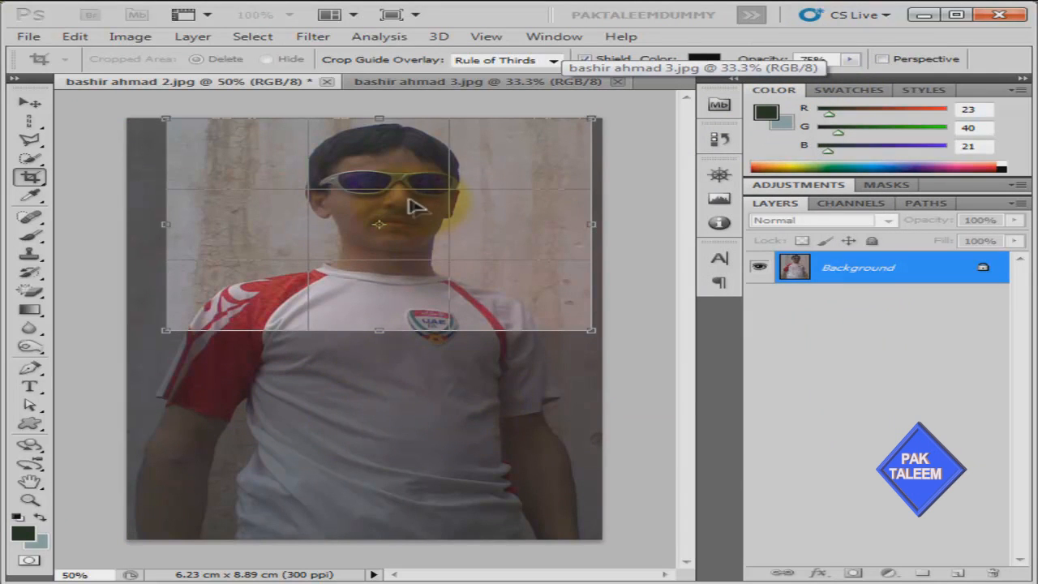
Nudge the crop left, restore rule-of-thirds guides, and pull both side edges in to the face
{"action": "left_click_drag", "start_coordinate": [412, 204], "coordinate": [406, 208]}
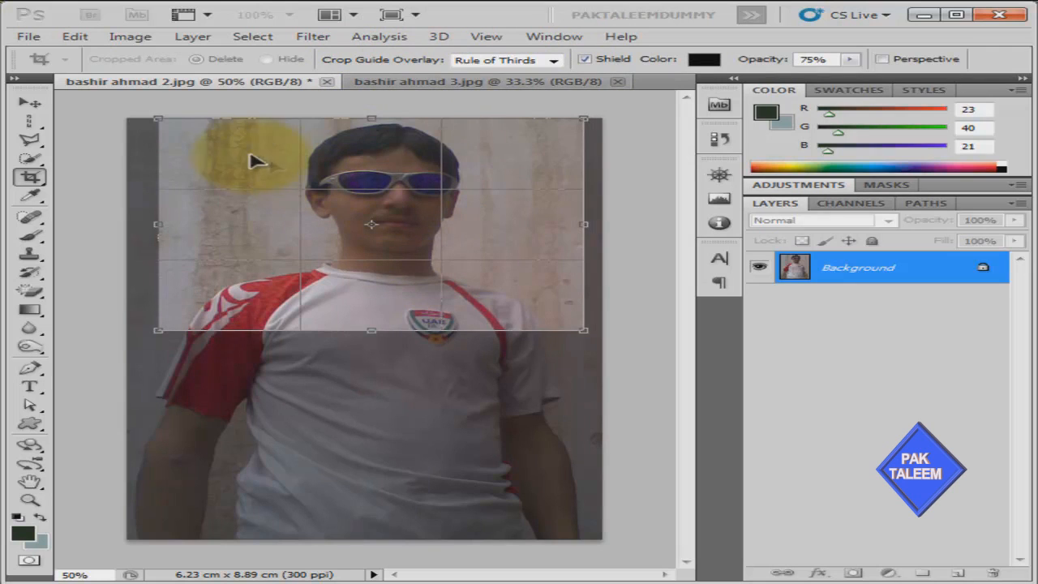
{"action": "left_click", "coordinate": [554, 63]}
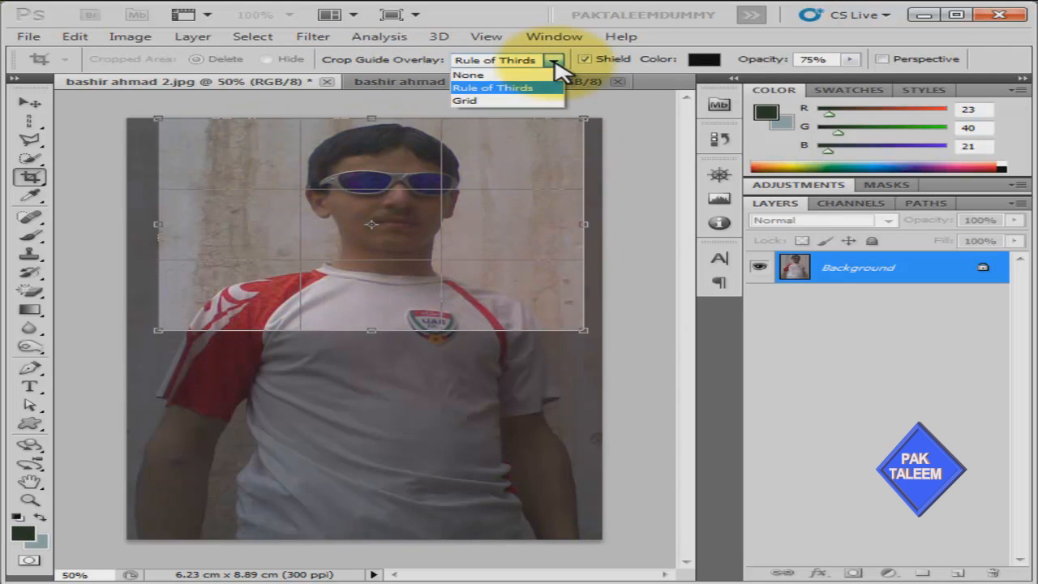
{"action": "left_click", "coordinate": [516, 75]}
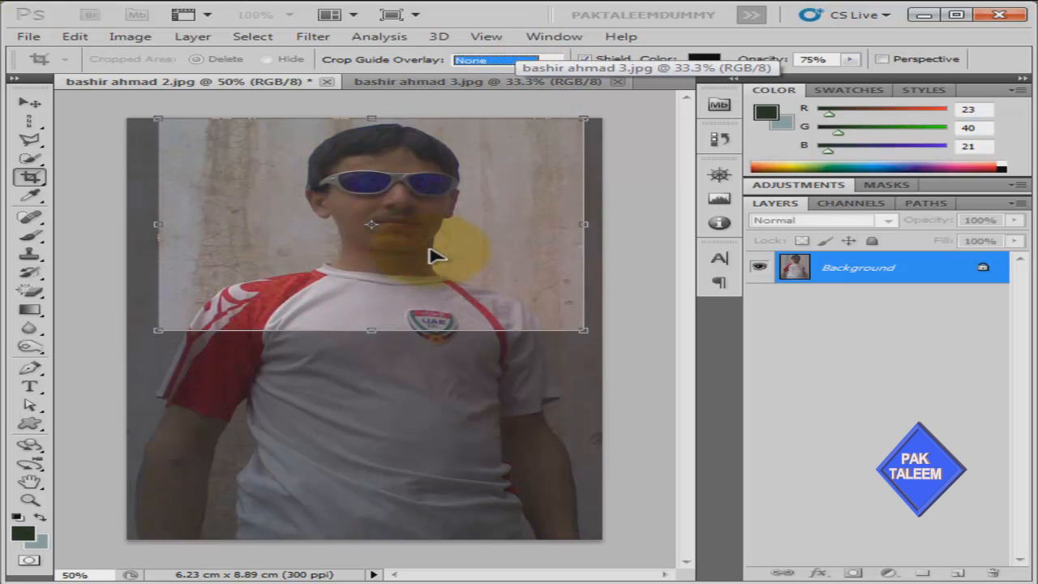
{"action": "key", "text": "Down"}
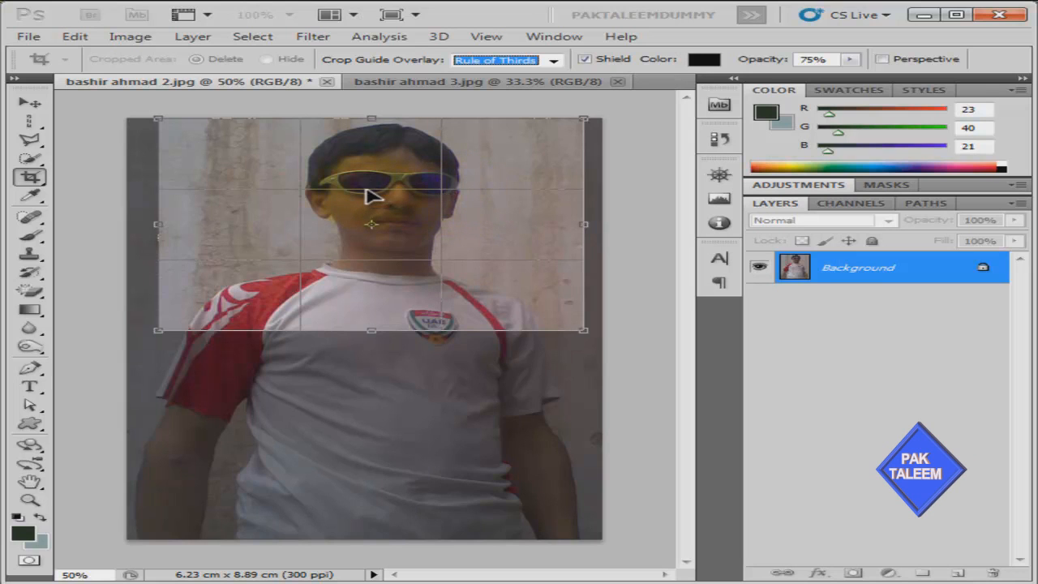
{"action": "left_click_drag", "start_coordinate": [158, 223], "coordinate": [250, 219]}
{"action": "left_click_drag", "start_coordinate": [584, 224], "coordinate": [539, 230]}
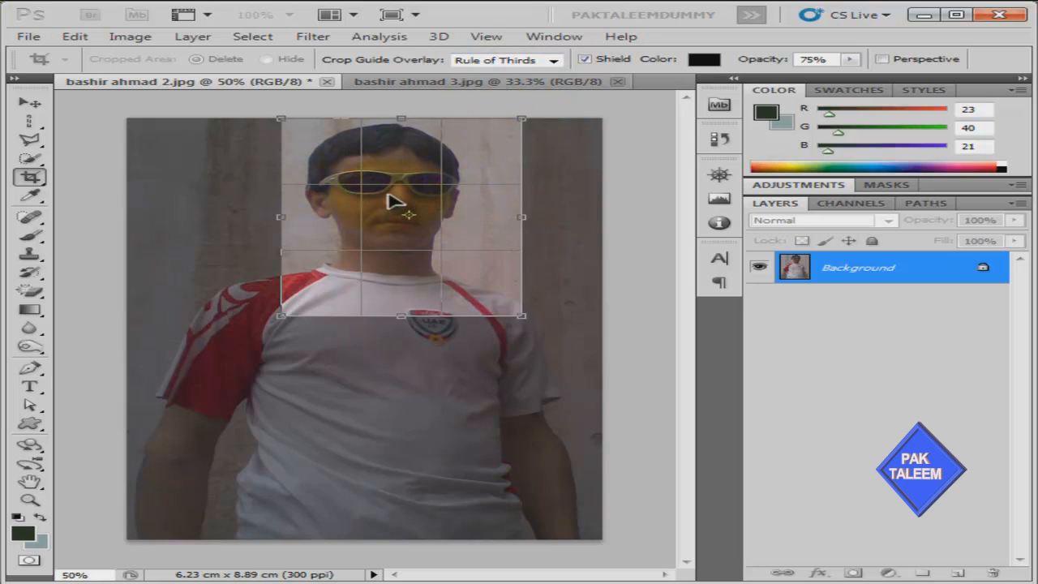
{"action": "left_click", "coordinate": [553, 60]}
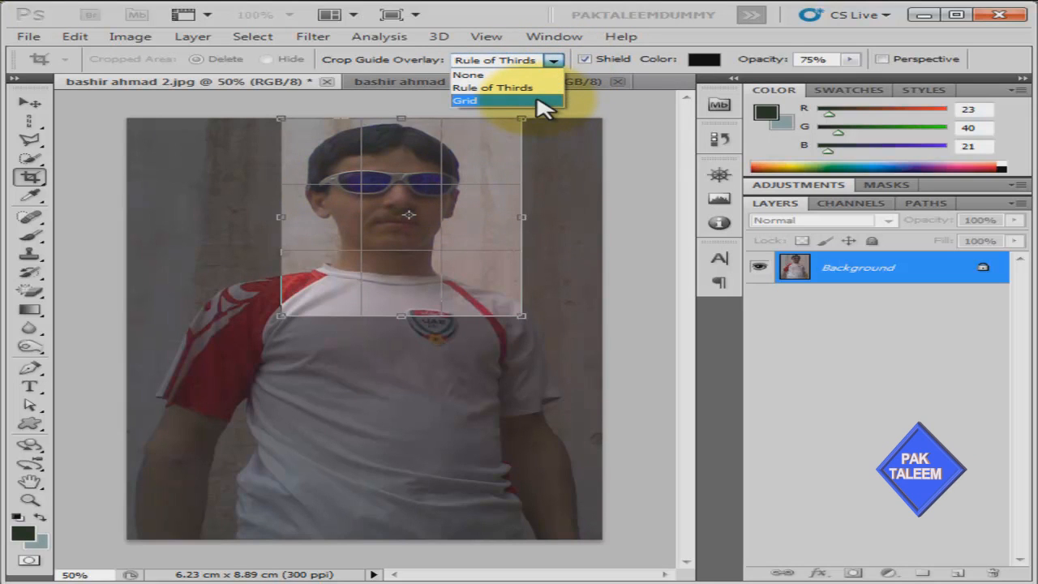
{"action": "left_click", "coordinate": [538, 100]}
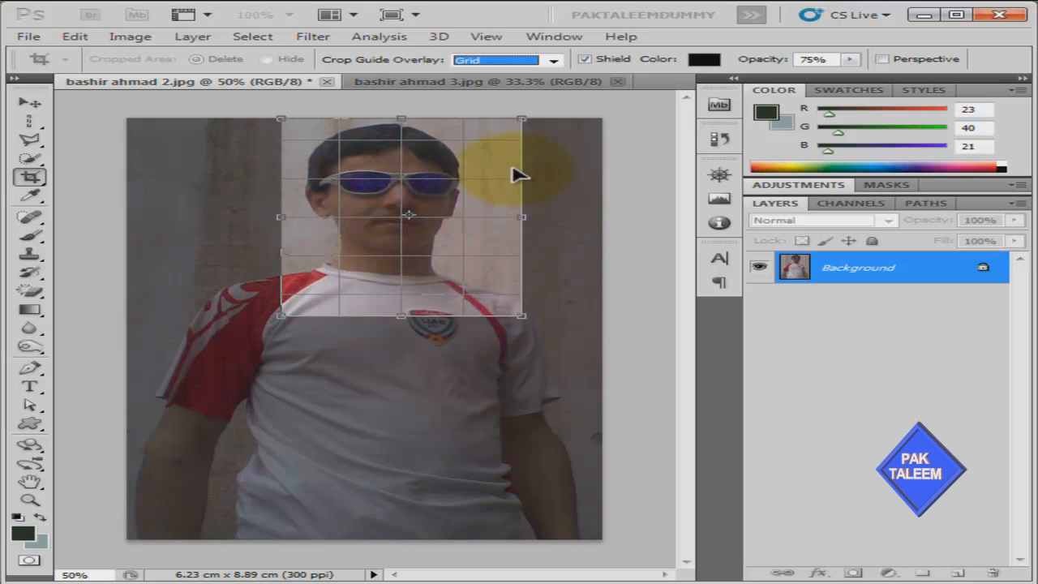
{"action": "left_click", "coordinate": [553, 61]}
{"action": "left_click", "coordinate": [540, 89]}
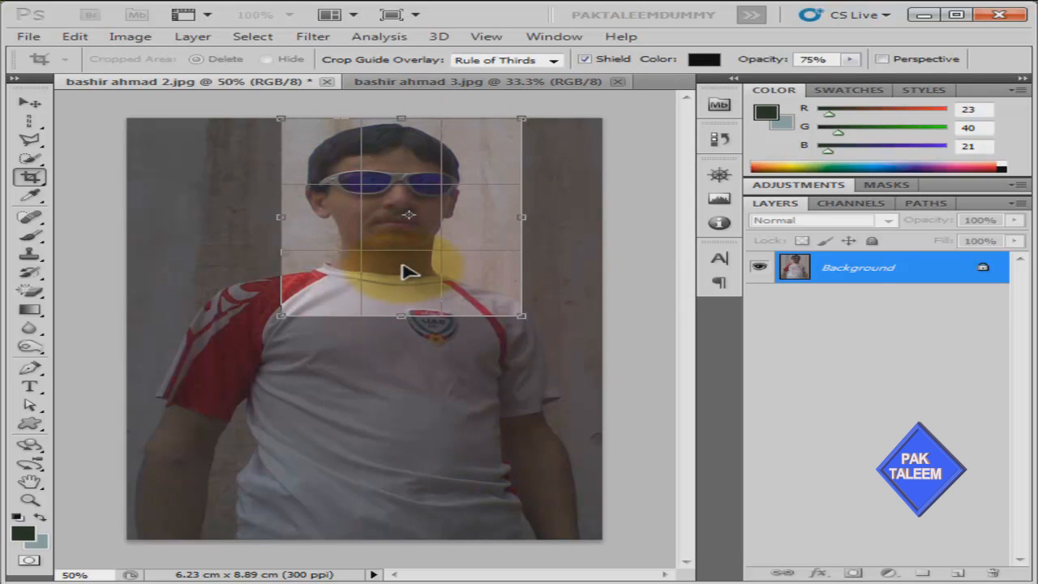
{"action": "key", "text": "Return"}
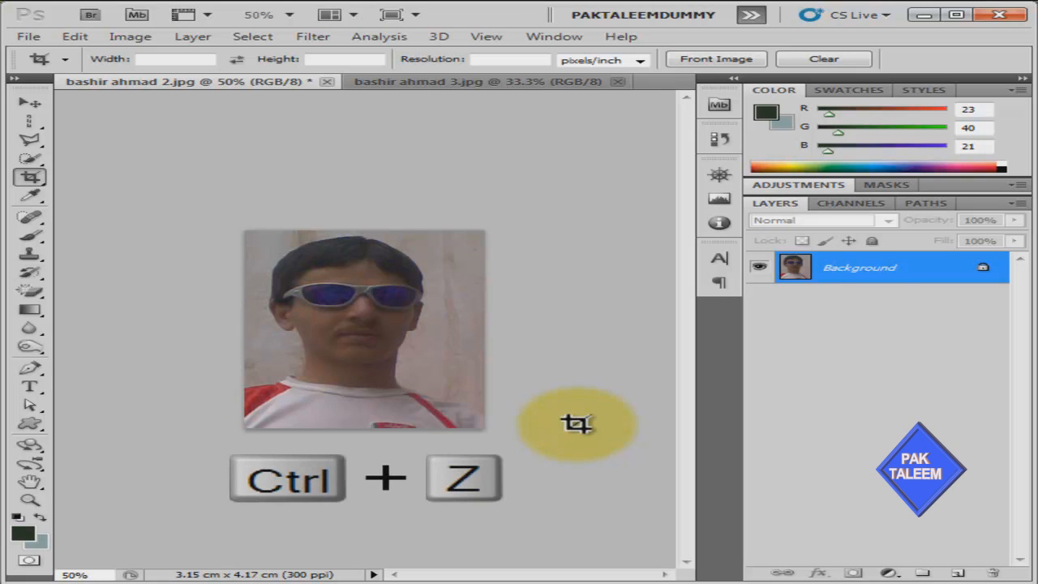
{"action": "key", "text": "ctrl+z"}
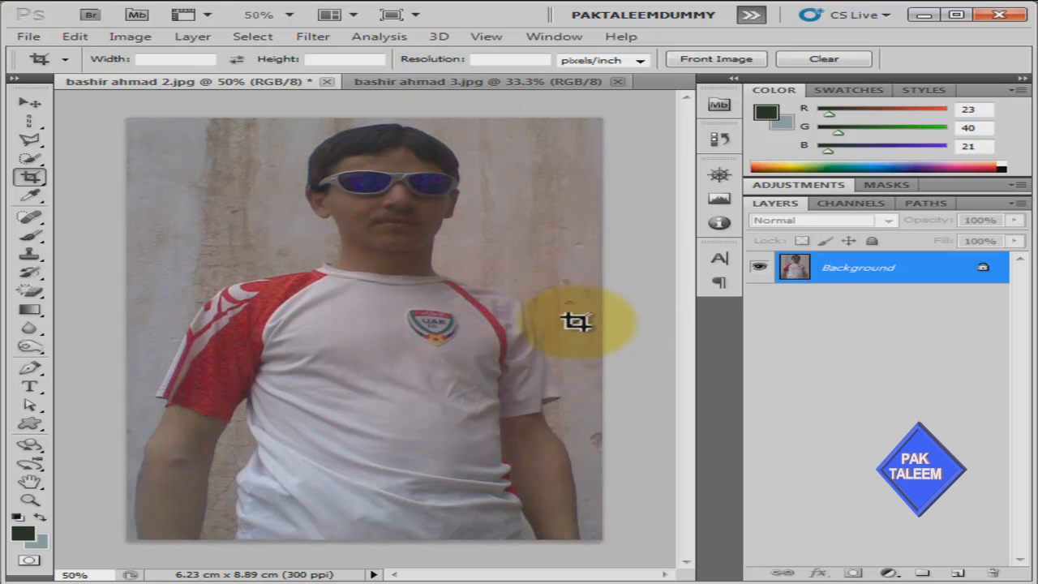
Set the crop size to the image's 6.231 × 8.89 cm at 72 pixels/inch
{"action": "left_click", "coordinate": [740, 65]}
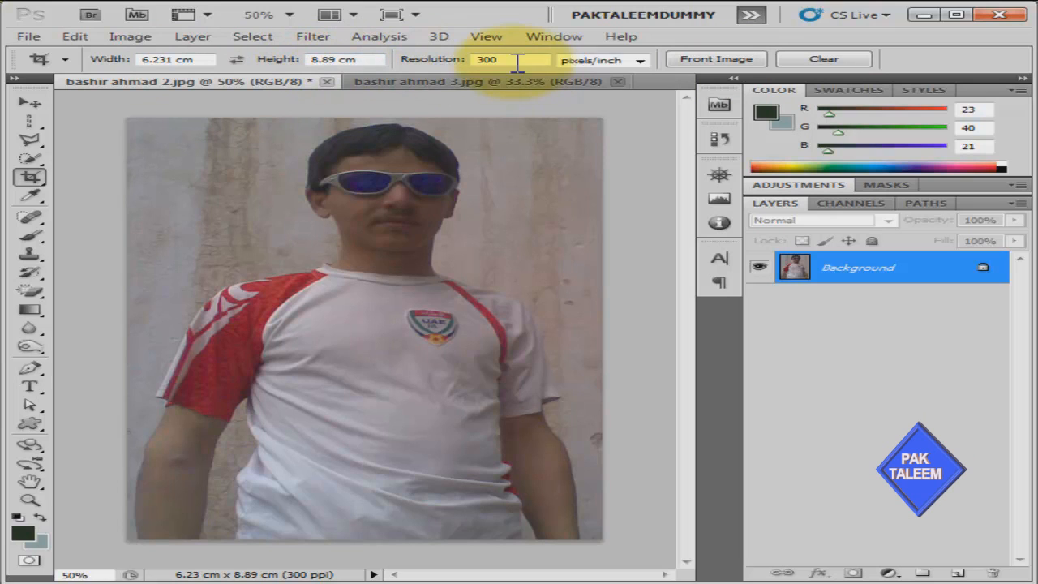
{"action": "left_click", "coordinate": [639, 62]}
{"action": "left_click", "coordinate": [629, 89]}
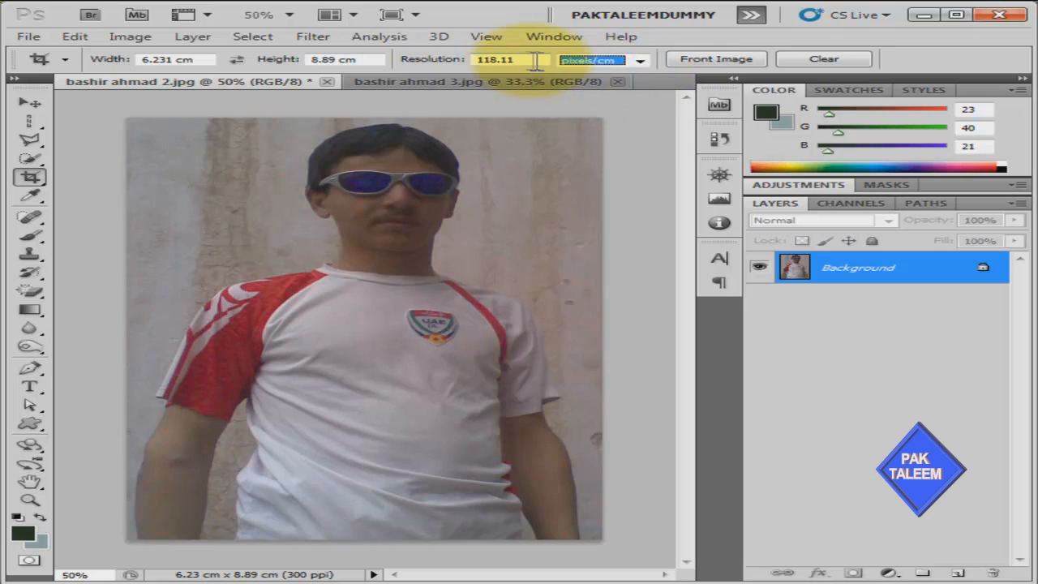
{"action": "left_click", "coordinate": [639, 62]}
{"action": "left_click", "coordinate": [626, 74]}
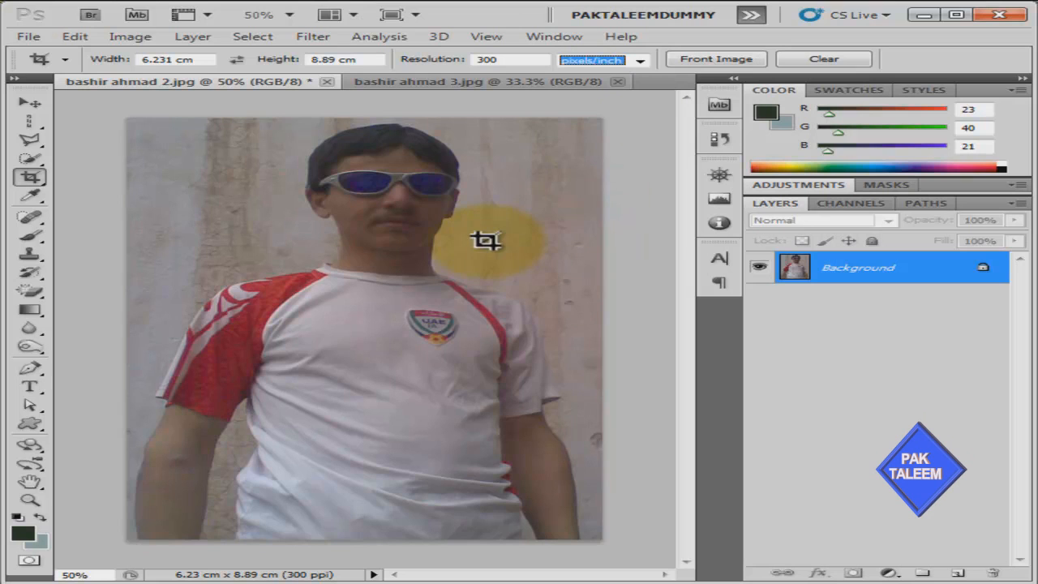
{"action": "left_click", "coordinate": [470, 58]}
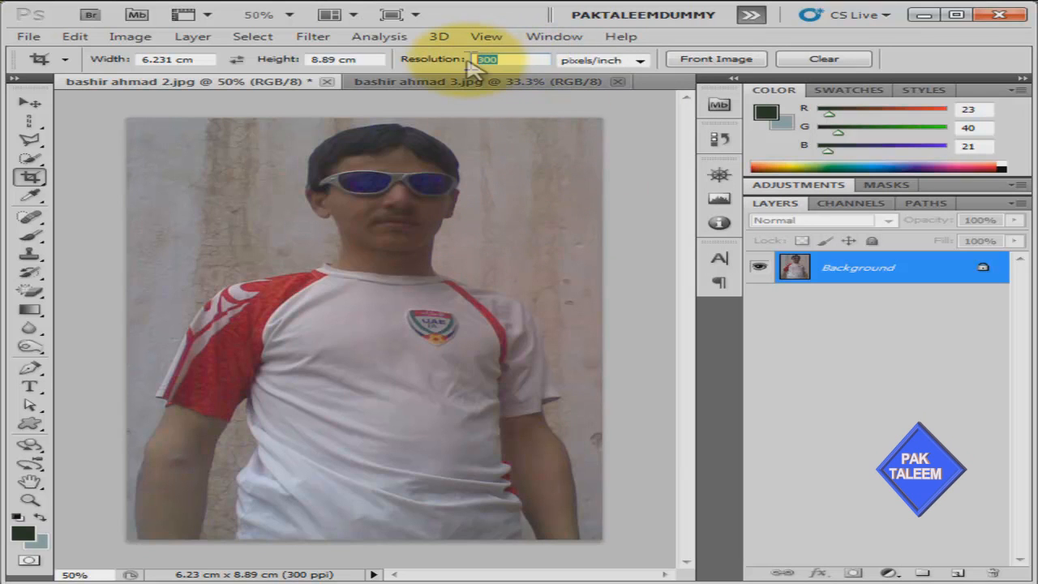
{"action": "type", "text": "72"}
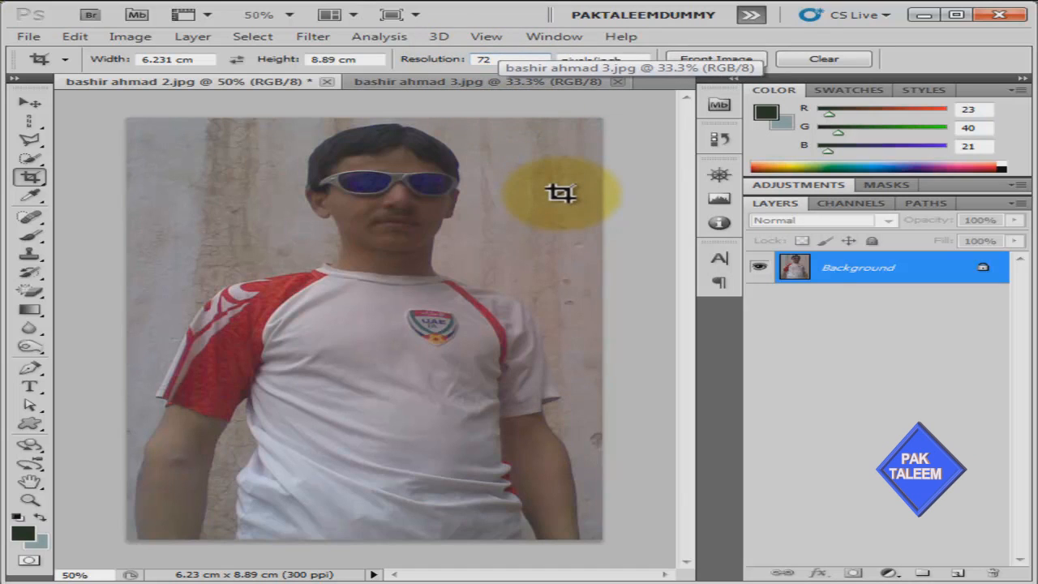
{"action": "double_click", "coordinate": [198, 58]}
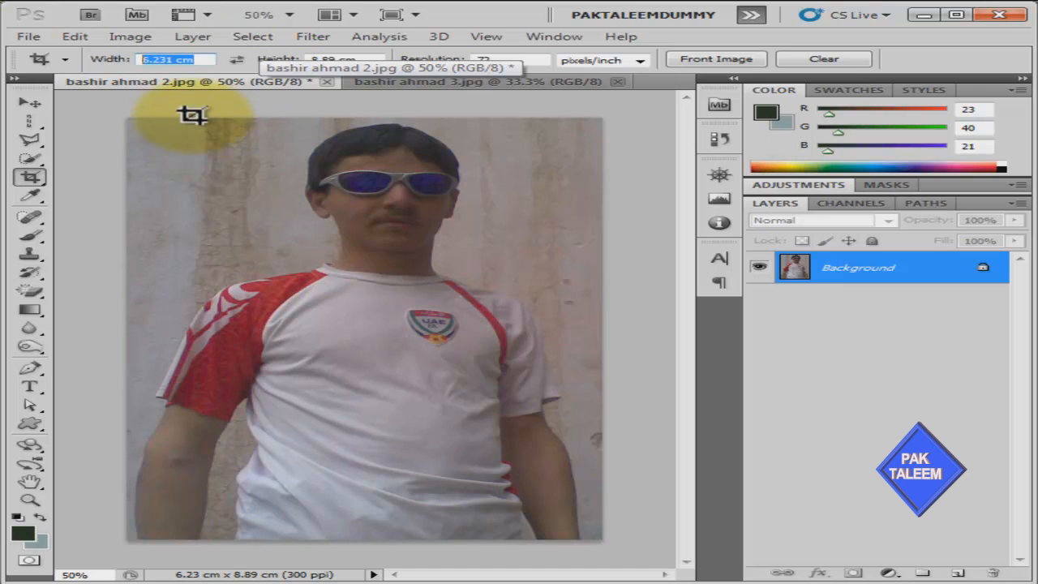
Draw, resize and reposition a crop marquee around the face, then commit the crop
{"action": "left_click_drag", "start_coordinate": [166, 119], "coordinate": [593, 462]}
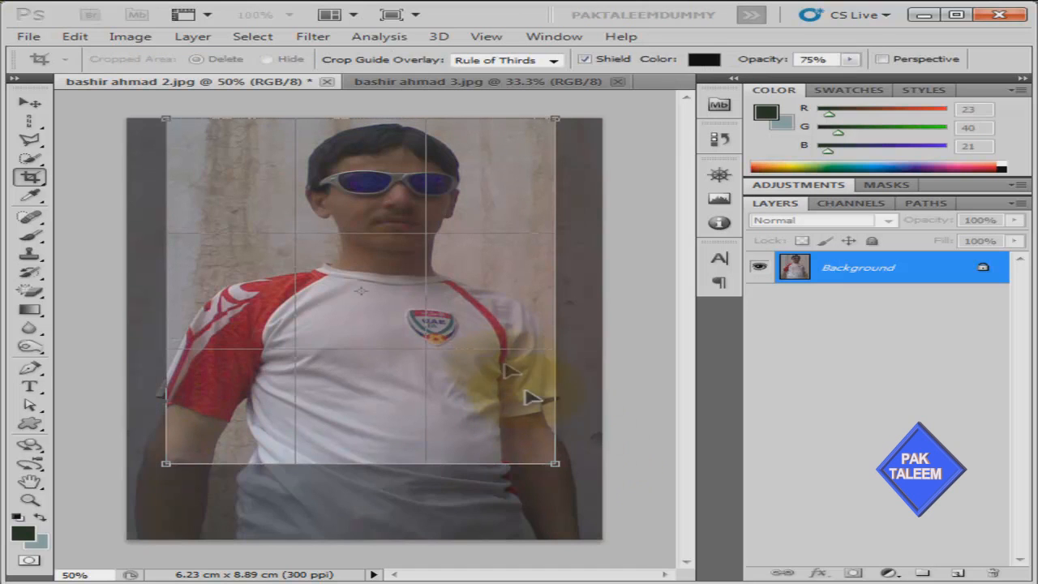
{"action": "mouse_move", "coordinate": [301, 272]}
{"action": "left_mouse_down"}
{"action": "mouse_move", "coordinate": [325, 267]}
{"action": "mouse_move", "coordinate": [315, 271]}
{"action": "mouse_move", "coordinate": [330, 219]}
{"action": "mouse_move", "coordinate": [305, 273]}
{"action": "left_mouse_up"}
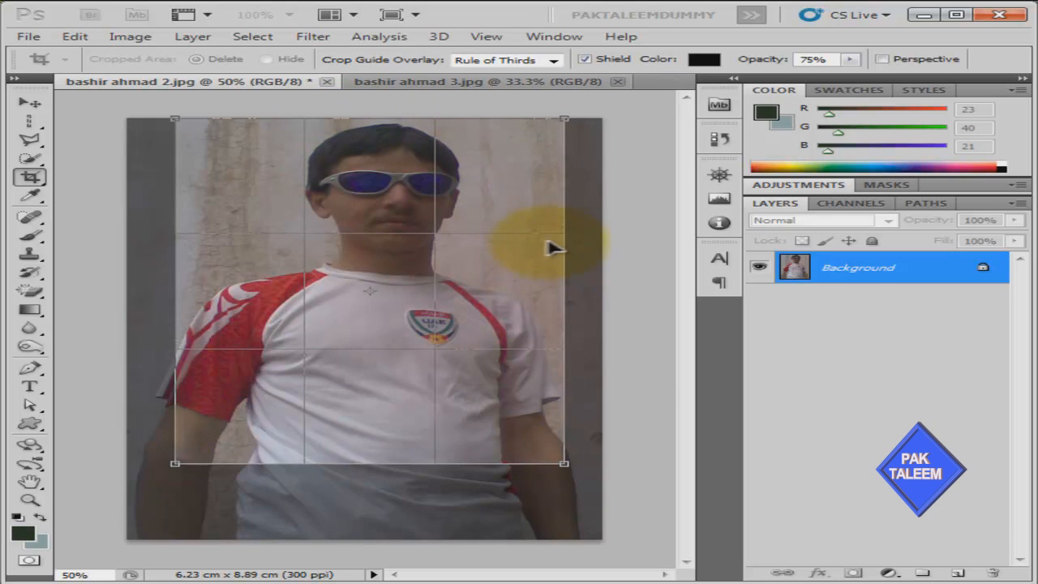
{"action": "left_click_drag", "start_coordinate": [561, 462], "coordinate": [357, 257]}
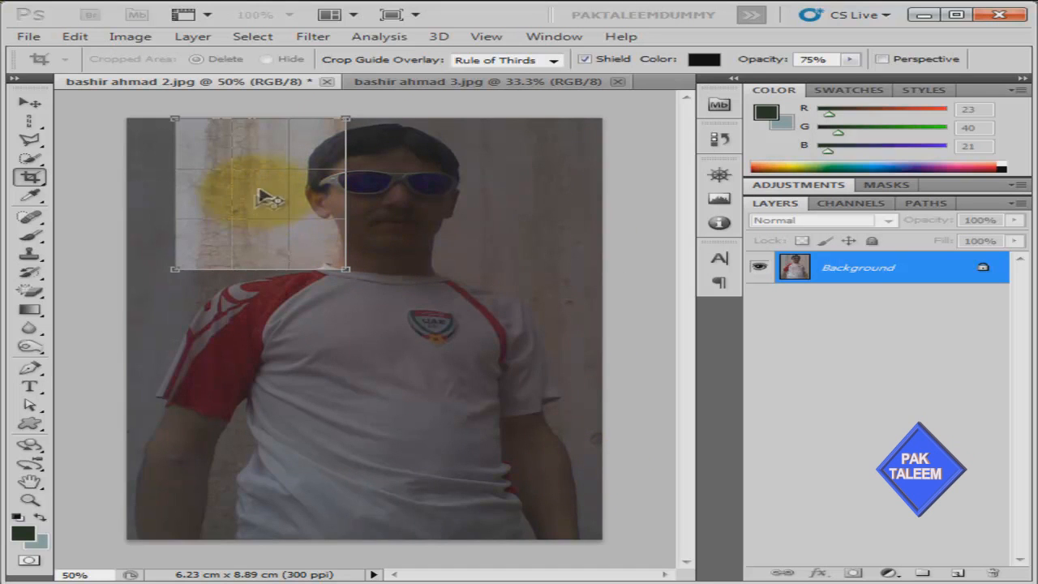
{"action": "left_click_drag", "start_coordinate": [283, 183], "coordinate": [430, 195]}
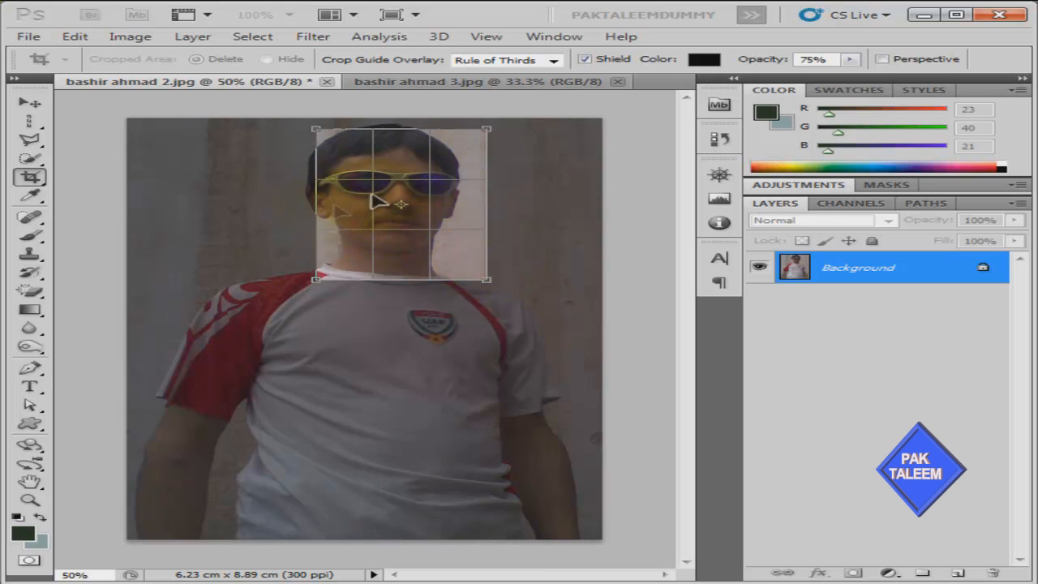
{"action": "left_click_drag", "start_coordinate": [484, 278], "coordinate": [513, 303]}
{"action": "left_click_drag", "start_coordinate": [428, 249], "coordinate": [404, 236]}
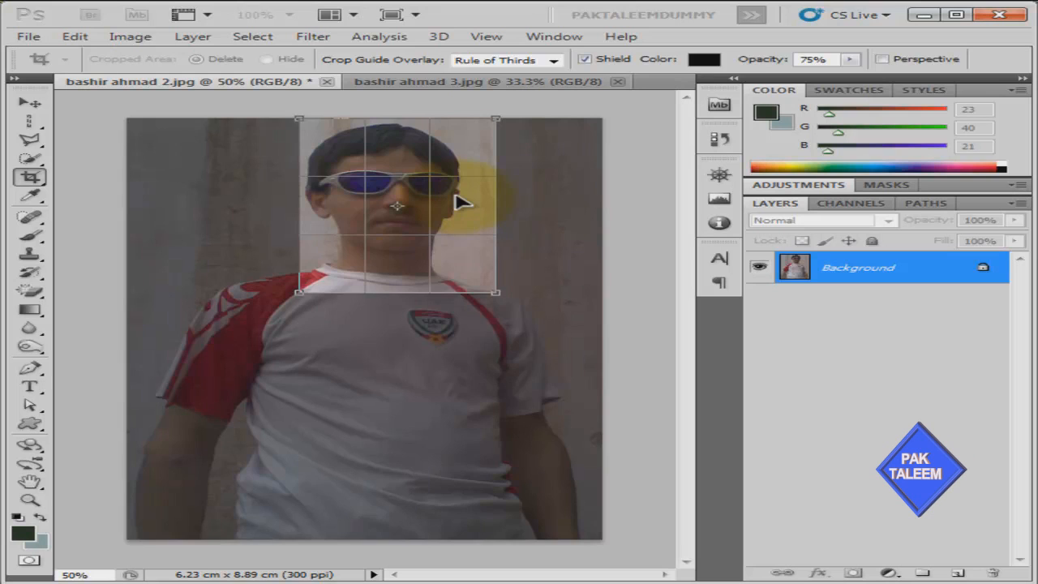
{"action": "key", "text": "Return"}
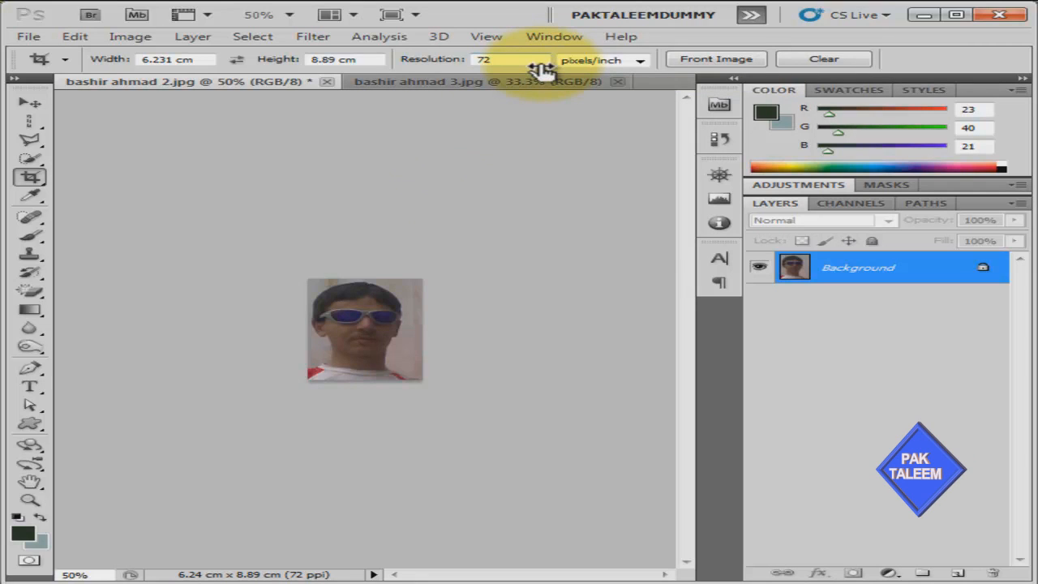
Zoom in on the cropped face, undo the crop with Ctrl+Z, and zoom back out to 50%
{"action": "key", "text": "ctrl+plus"}
{"action": "key", "text": "ctrl+plus"}
{"action": "key", "text": "ctrl+plus"}
{"action": "key", "text": "ctrl+plus"}
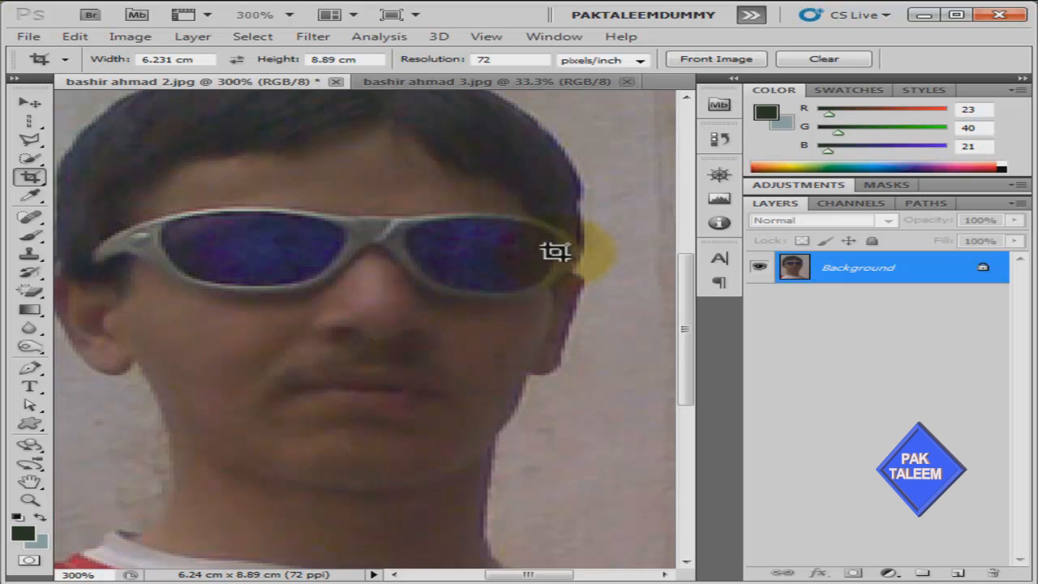
{"action": "key", "text": "ctrl+z"}
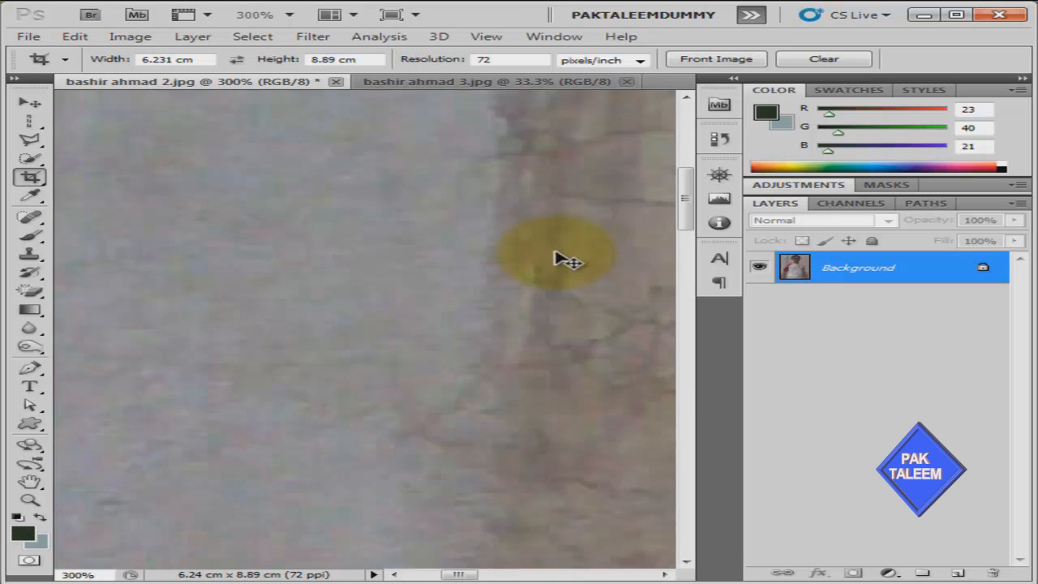
{"action": "key", "text": "ctrl+minus"}
{"action": "key", "text": "ctrl+minus"}
{"action": "key", "text": "ctrl+minus"}
{"action": "key", "text": "ctrl+minus"}
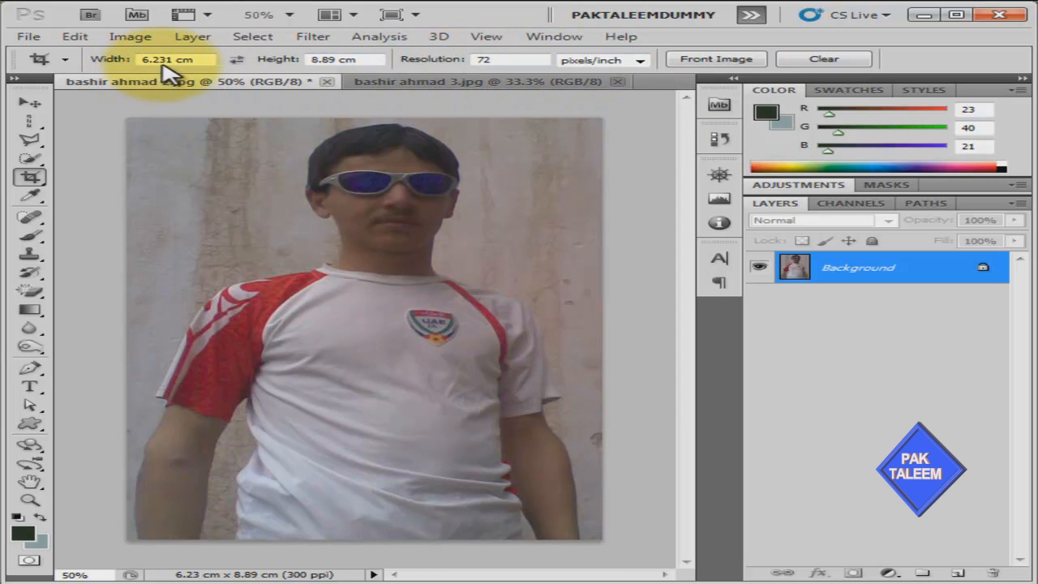
Clear the crop presets, apply a clockwise-rotated crop of the upper photo, then undo it
{"action": "left_click", "coordinate": [827, 62]}
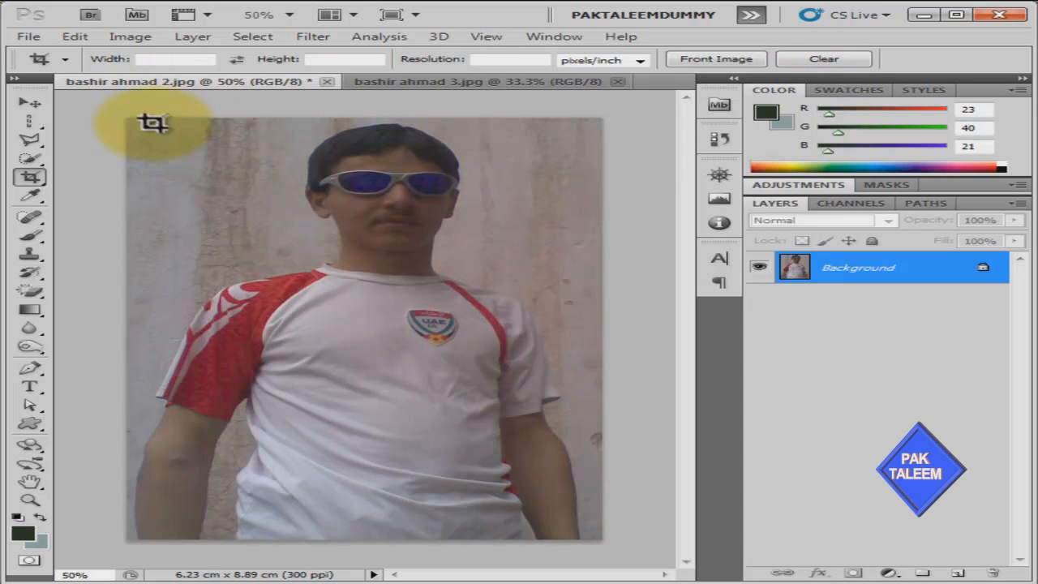
{"action": "left_click_drag", "start_coordinate": [155, 121], "coordinate": [596, 327]}
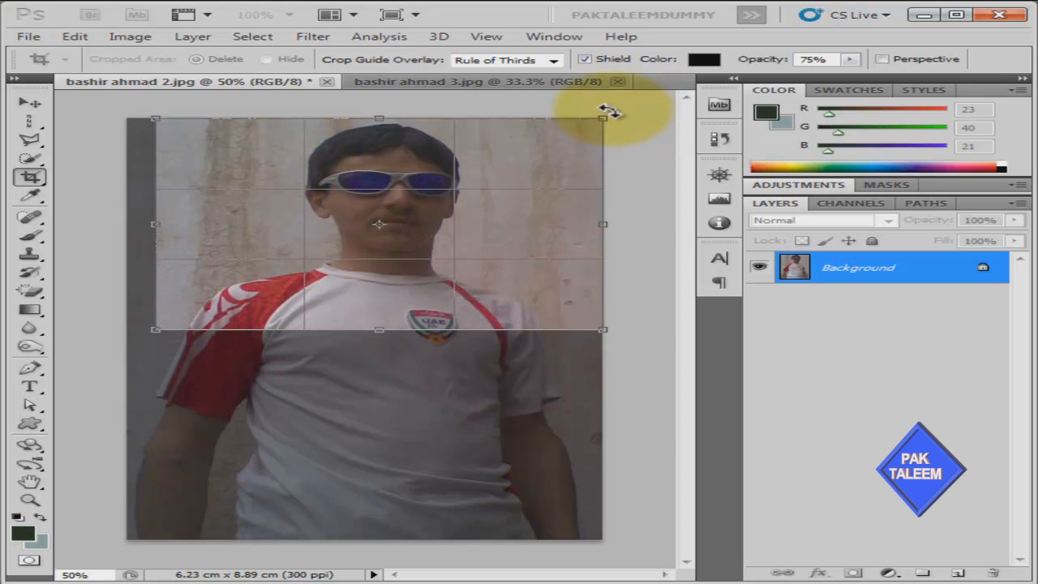
{"action": "left_click_drag", "start_coordinate": [610, 111], "coordinate": [686, 170]}
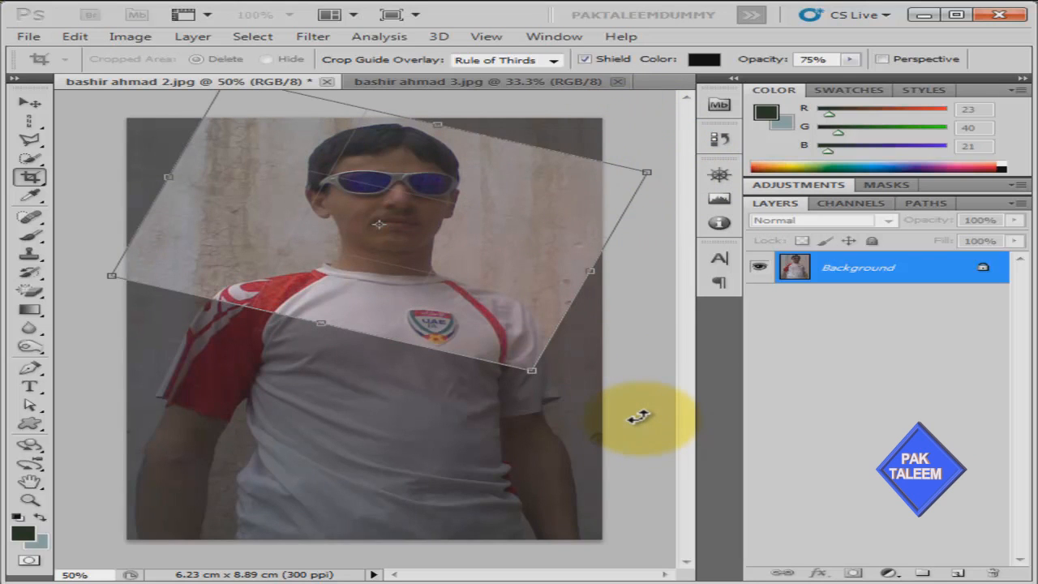
{"action": "key", "text": "Return"}
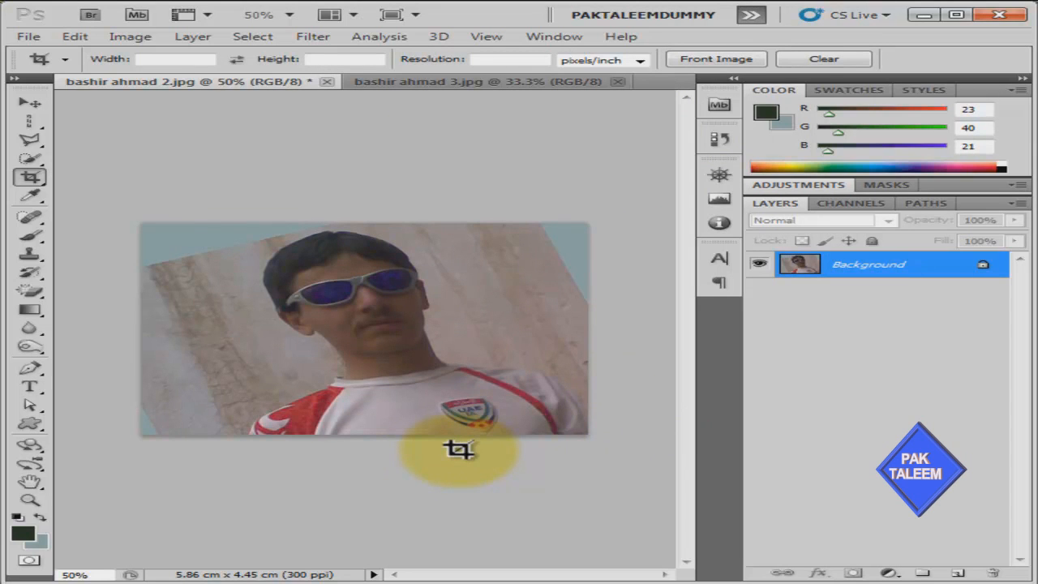
{"action": "key", "text": "ctrl+z"}
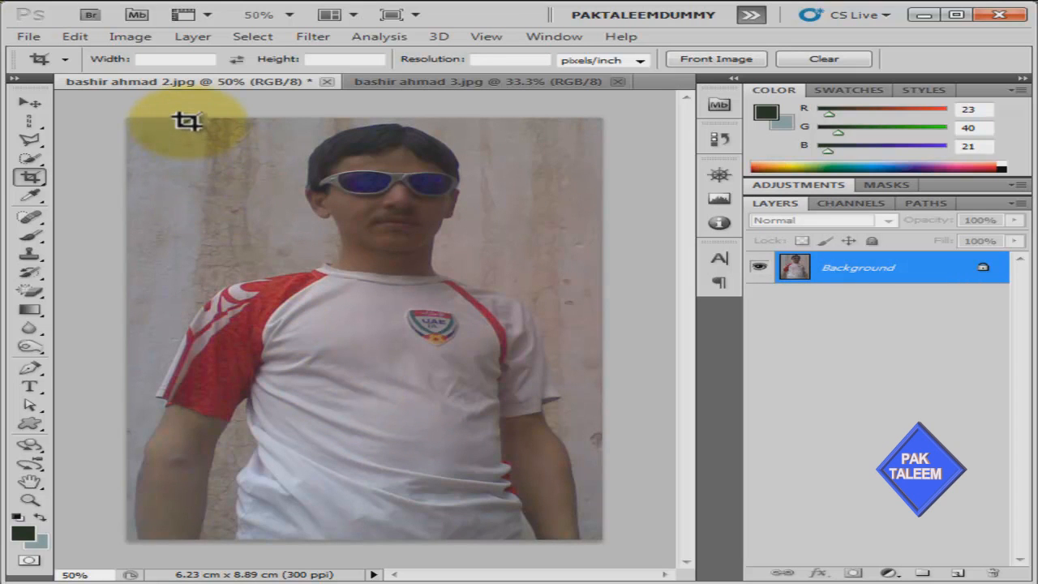
{"action": "left_click_drag", "start_coordinate": [263, 119], "coordinate": [600, 344]}
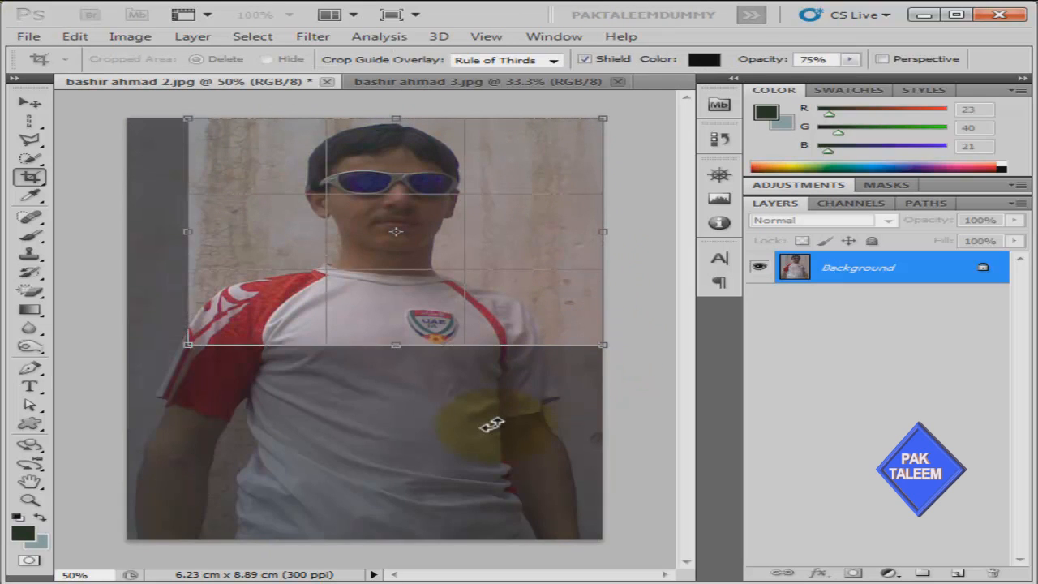
{"action": "left_click", "coordinate": [888, 61]}
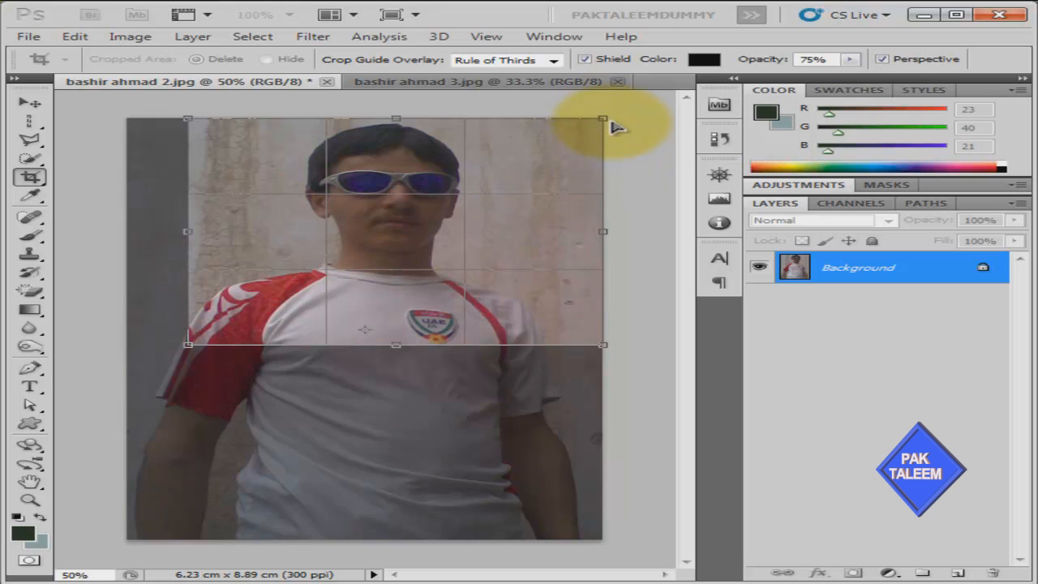
{"action": "left_click_drag", "start_coordinate": [610, 123], "coordinate": [592, 217]}
{"action": "left_click_drag", "start_coordinate": [608, 350], "coordinate": [602, 303]}
{"action": "left_click_drag", "start_coordinate": [531, 259], "coordinate": [460, 185]}
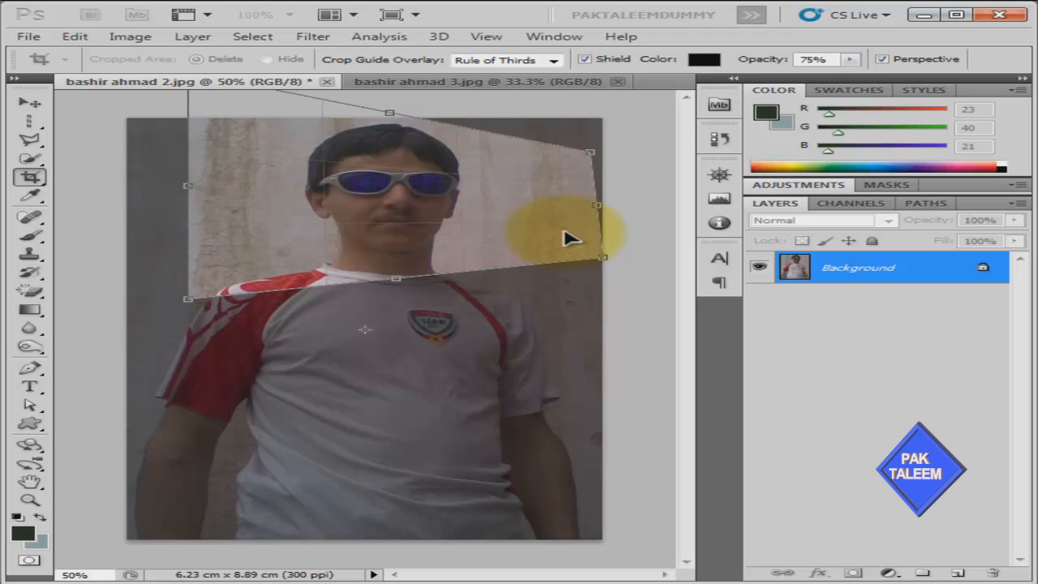
{"action": "key", "text": "Return"}
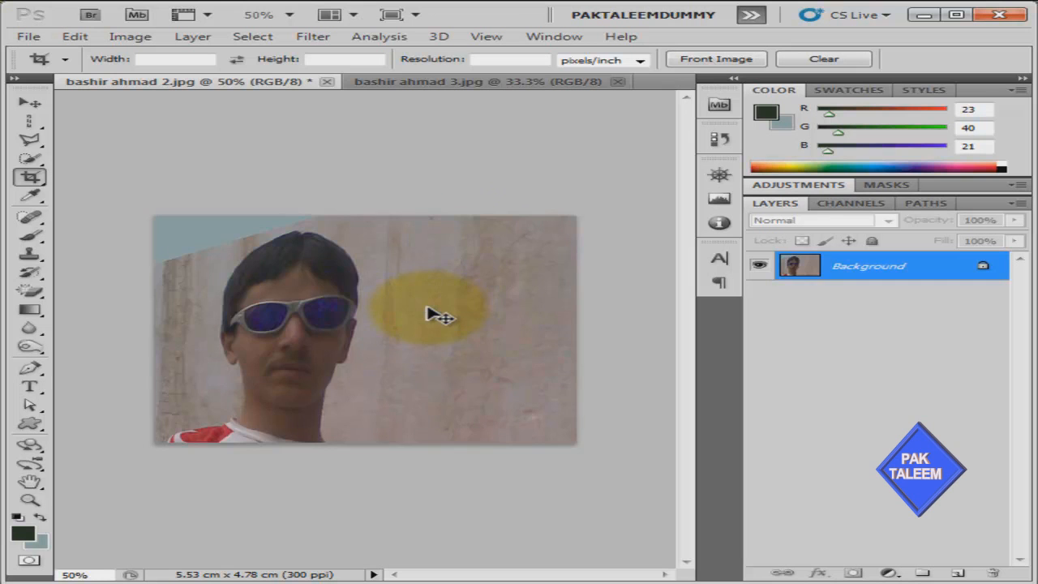
{"action": "key", "text": "ctrl+z"}
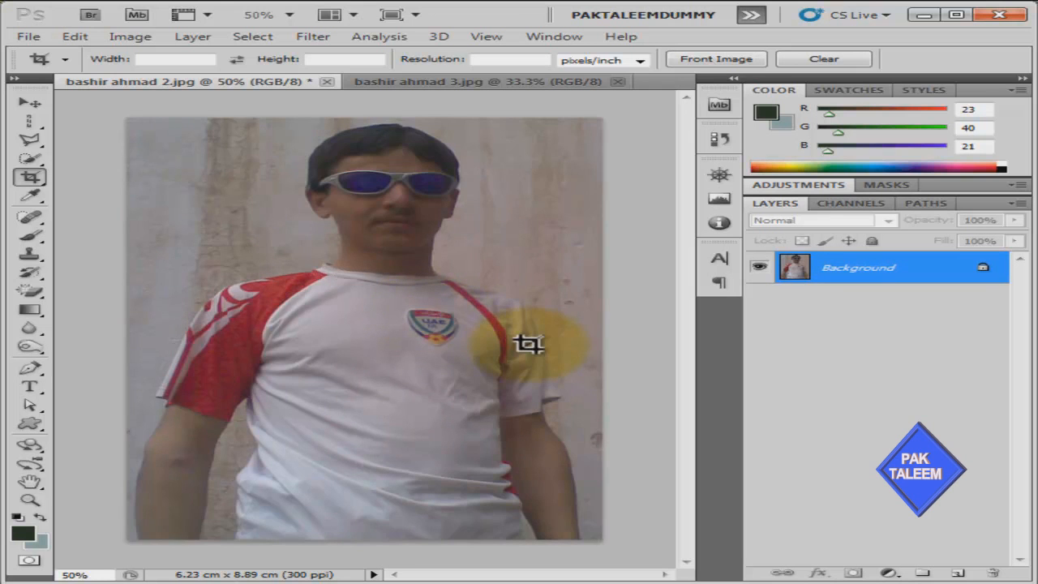
{"action": "left_click", "coordinate": [478, 84]}
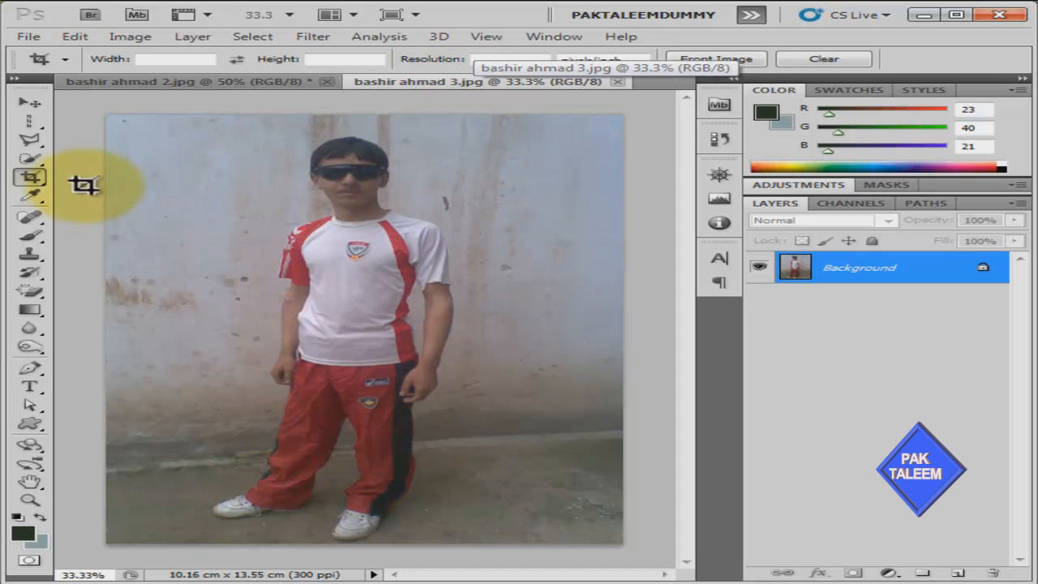
{"action": "left_click", "coordinate": [33, 180]}
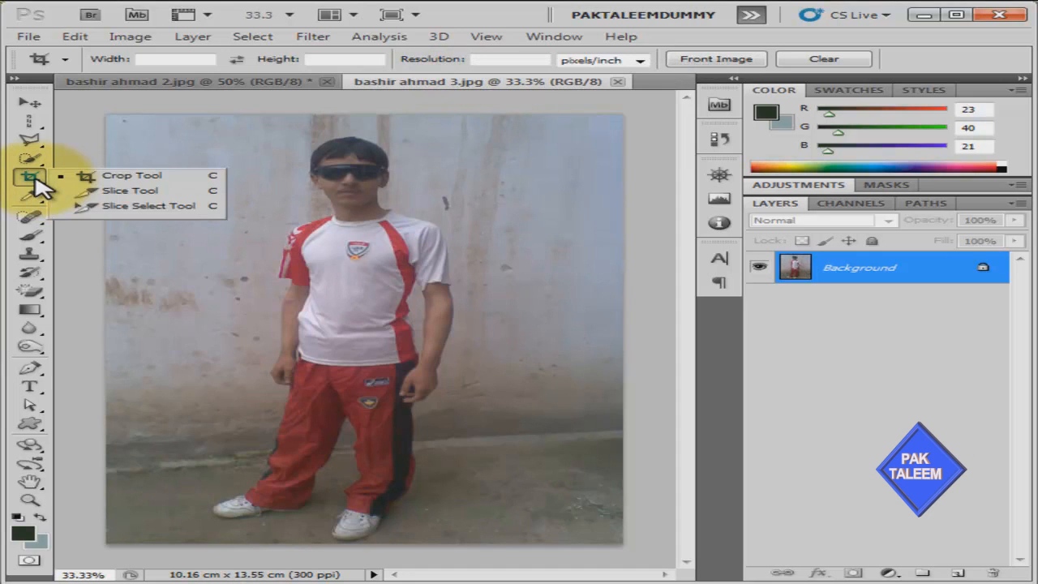
{"action": "left_click", "coordinate": [104, 191]}
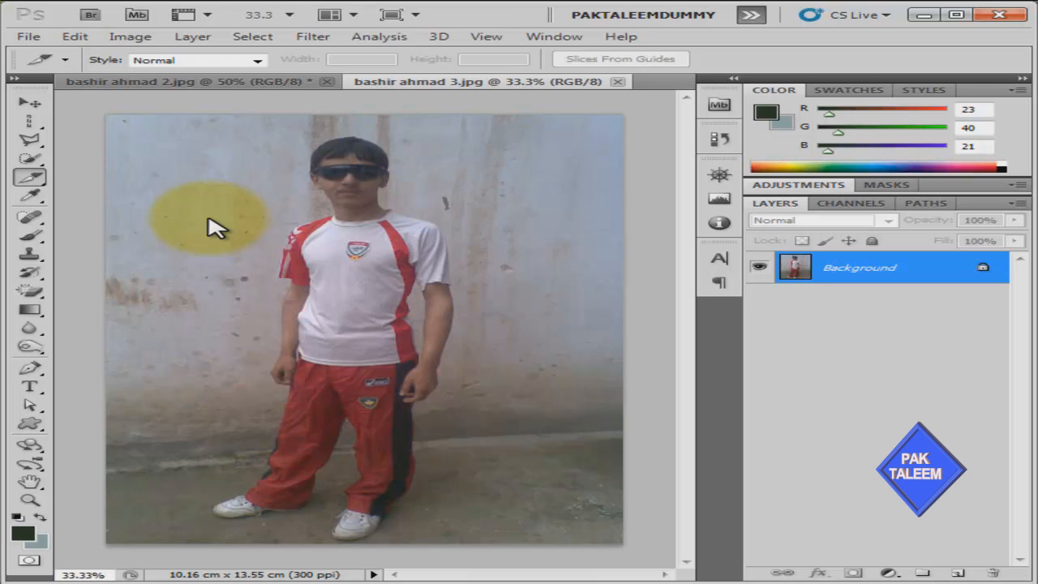
Convert the Background to Layer 0, then draw a horizontal slice band and a tall slice over the man
{"action": "double_click", "coordinate": [983, 269]}
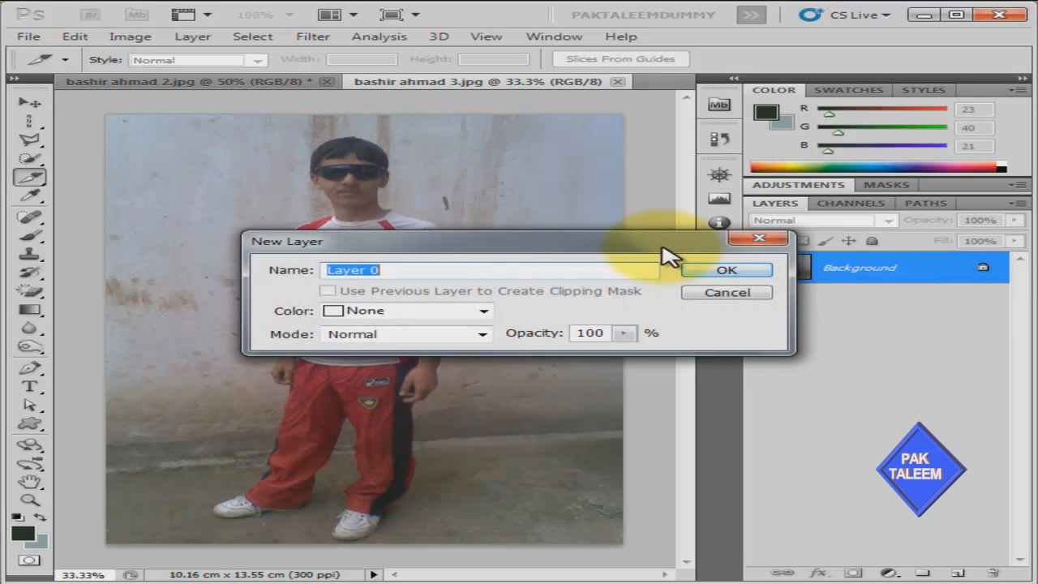
{"action": "left_click", "coordinate": [722, 274]}
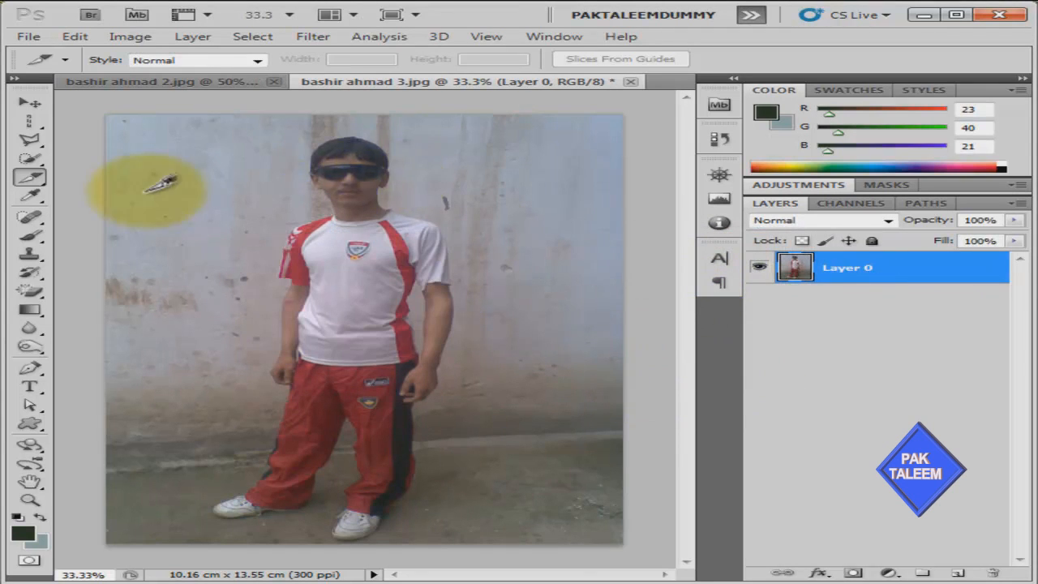
{"action": "left_click_drag", "start_coordinate": [95, 206], "coordinate": [644, 296]}
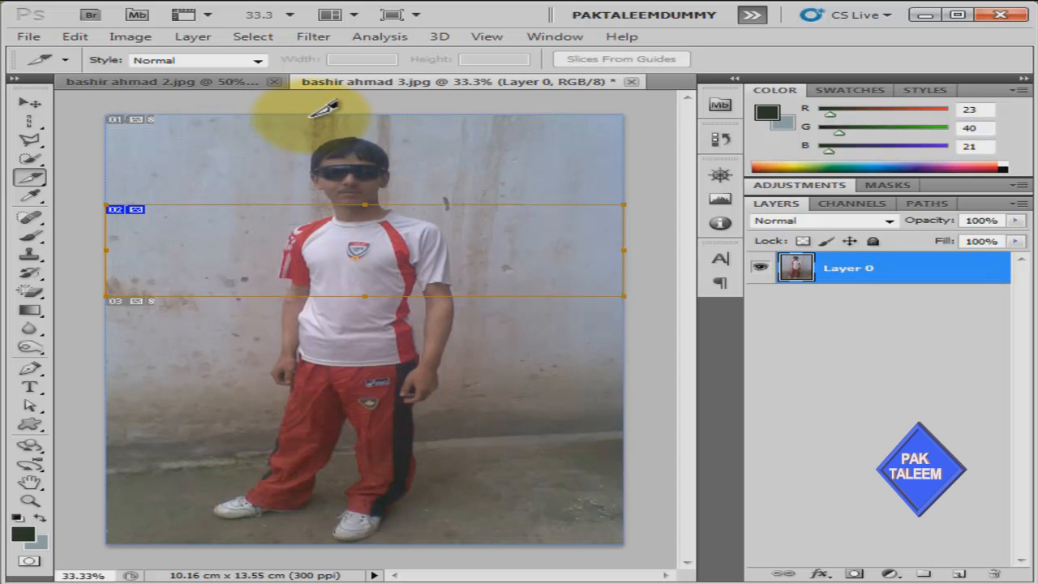
{"action": "left_click_drag", "start_coordinate": [311, 116], "coordinate": [462, 543]}
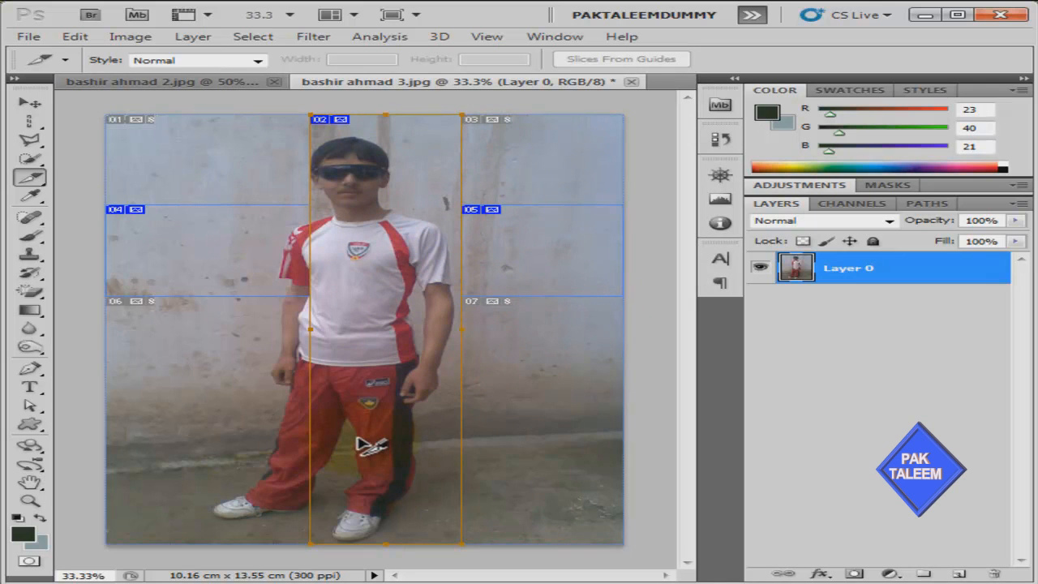
{"action": "left_click", "coordinate": [29, 36]}
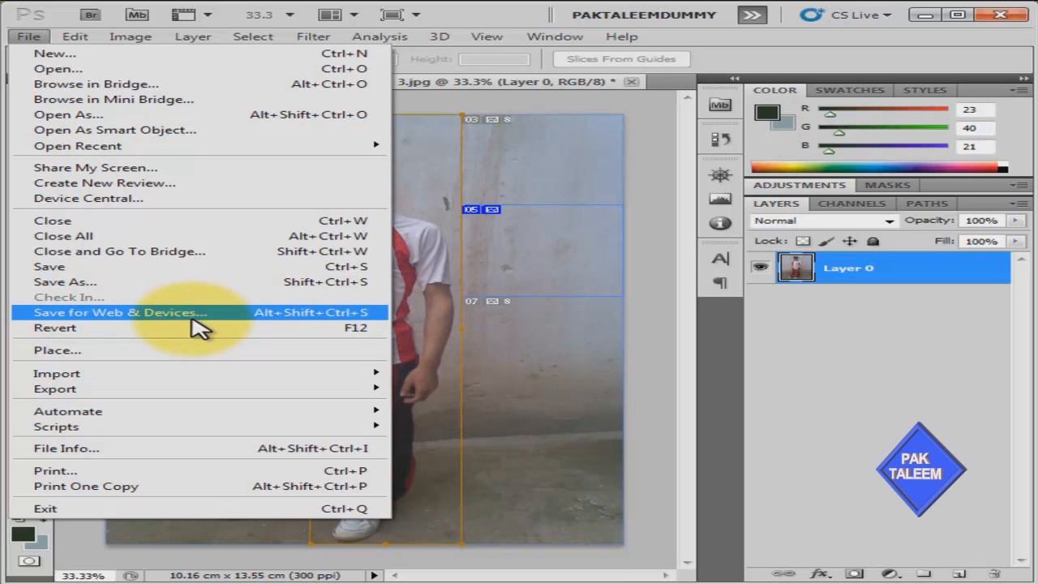
{"action": "left_click", "coordinate": [540, 184]}
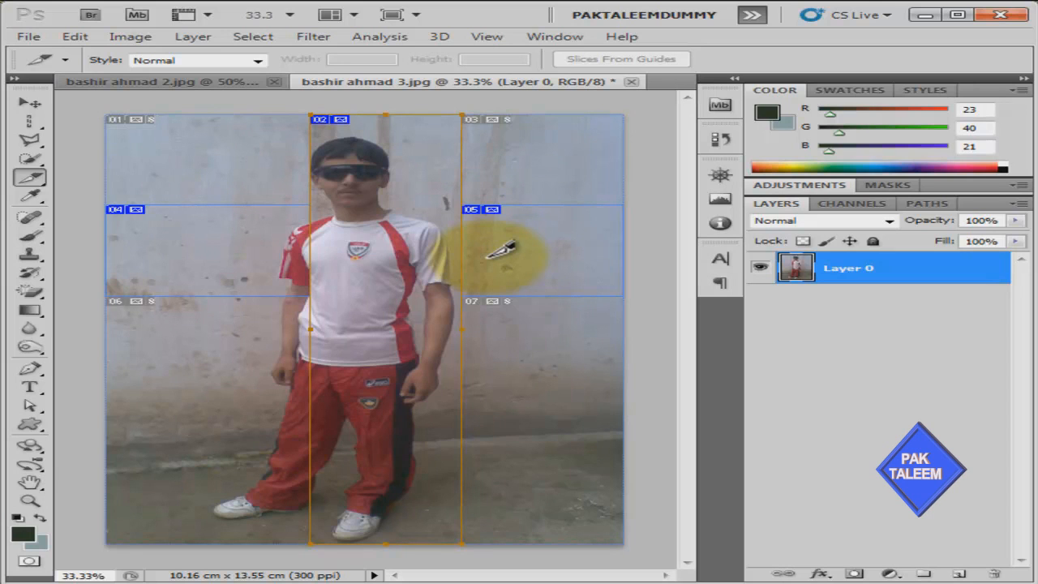
{"action": "left_click", "coordinate": [31, 37]}
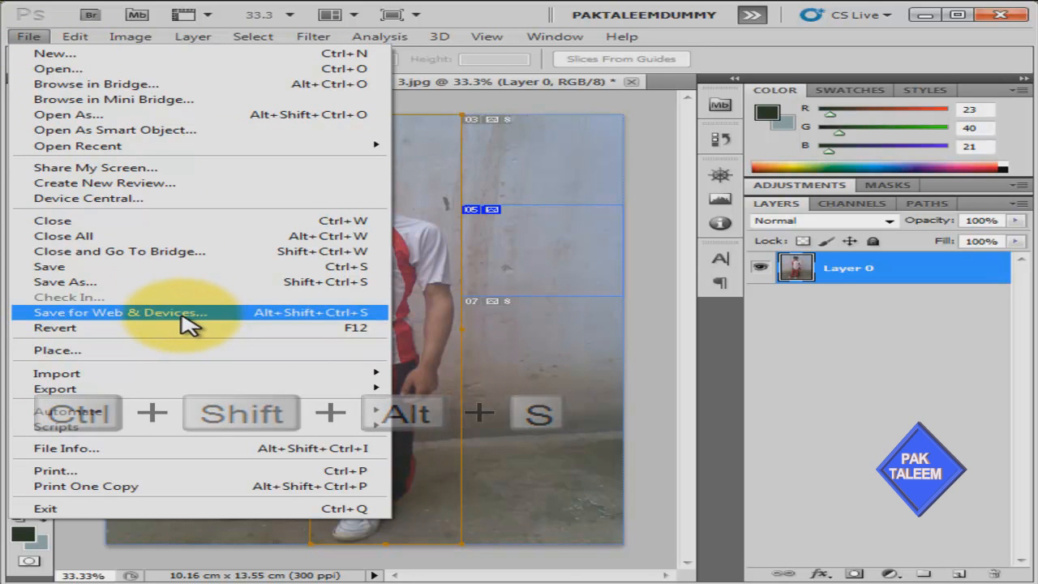
{"action": "left_click", "coordinate": [182, 316]}
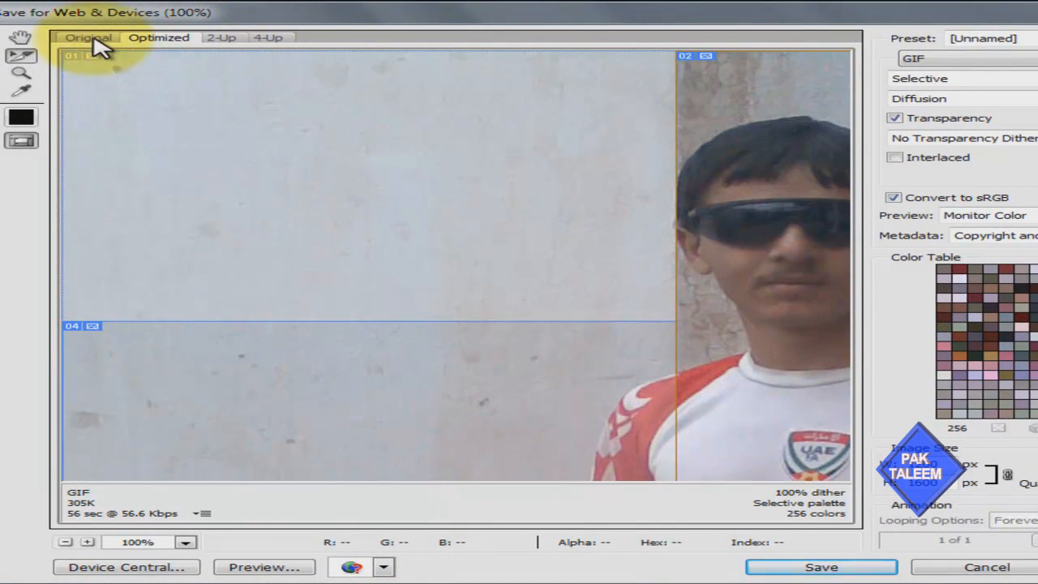
{"action": "left_click", "coordinate": [93, 38]}
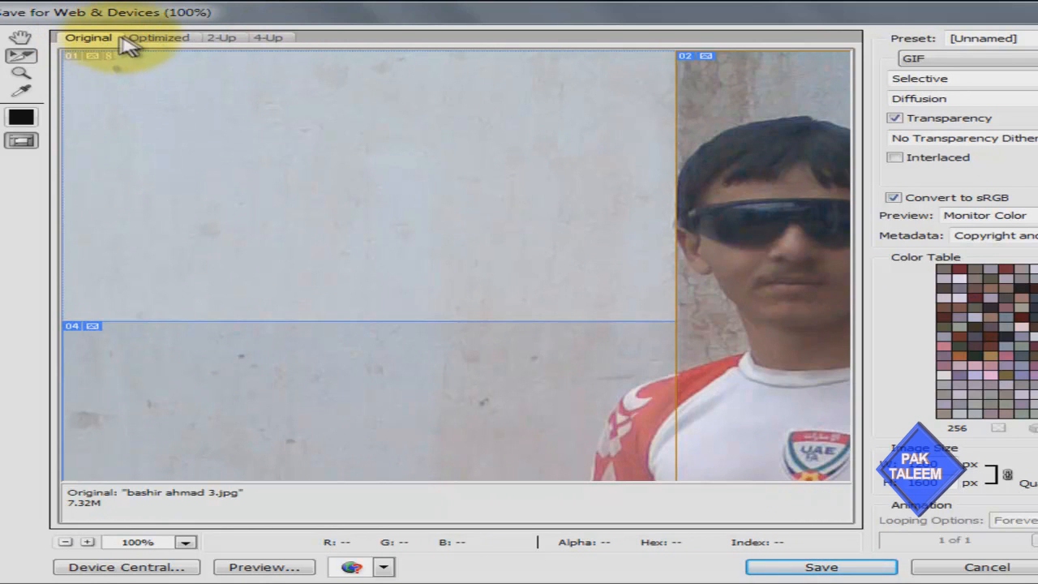
{"action": "left_click", "coordinate": [167, 47]}
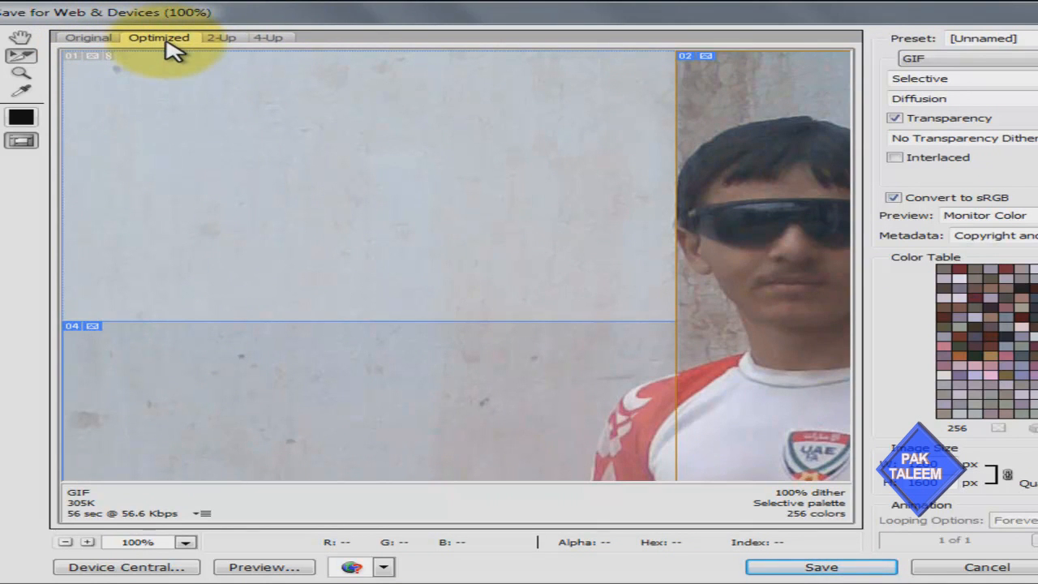
{"action": "left_click", "coordinate": [223, 43]}
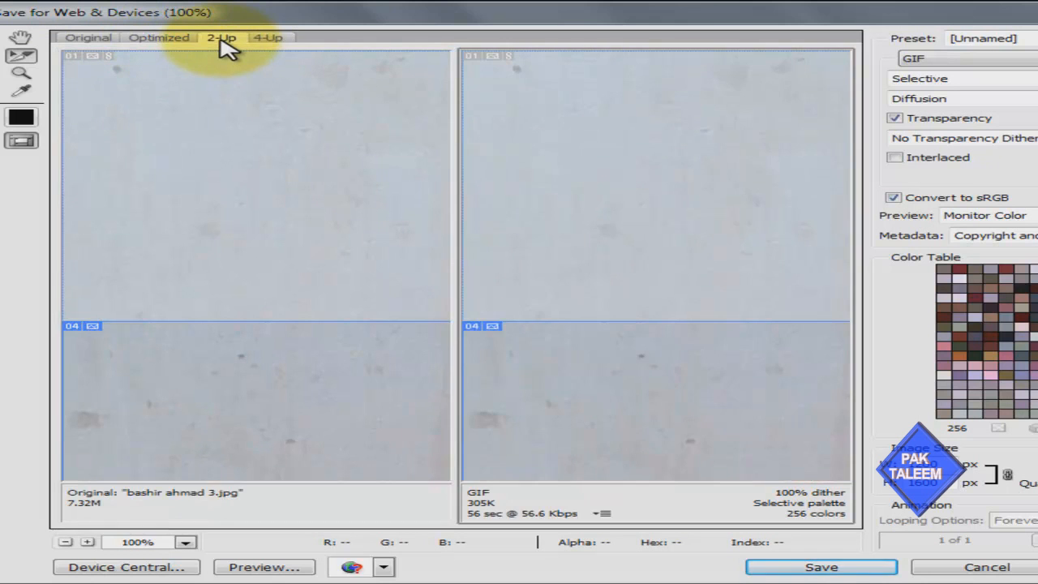
{"action": "left_click", "coordinate": [270, 39]}
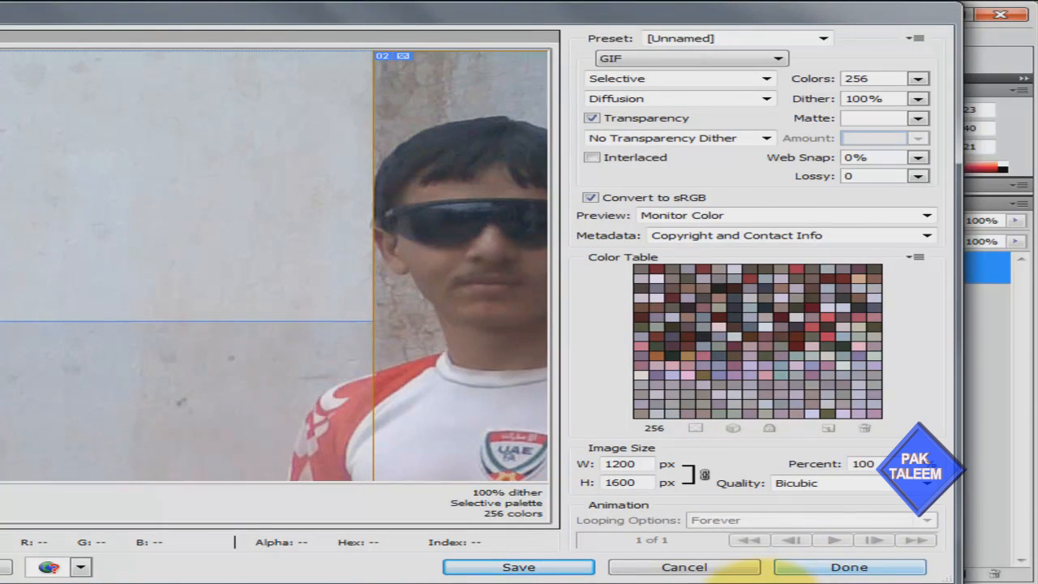
{"action": "left_click", "coordinate": [700, 568]}
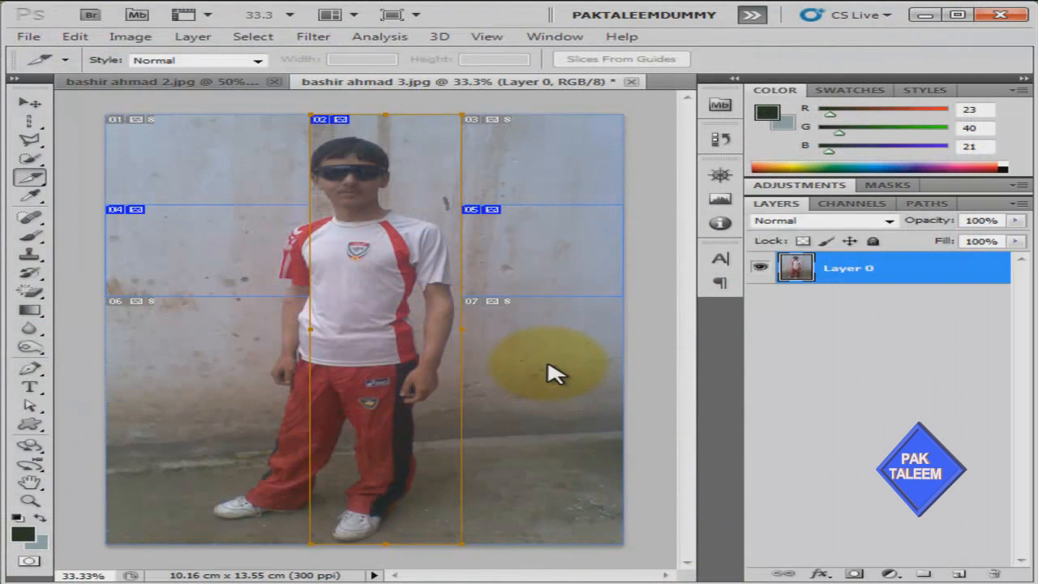
{"action": "left_click", "coordinate": [32, 177]}
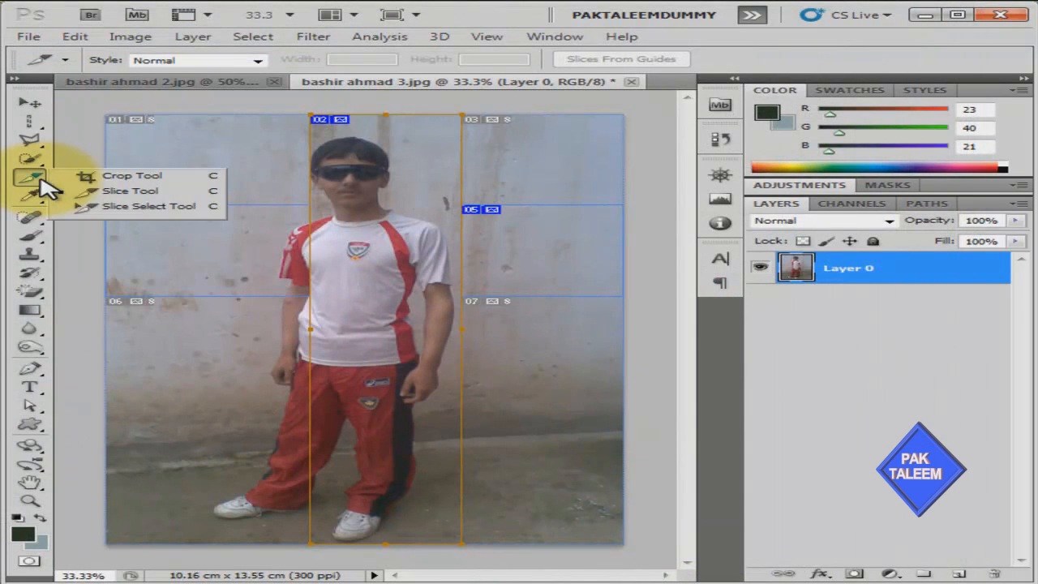
{"action": "left_click", "coordinate": [163, 212]}
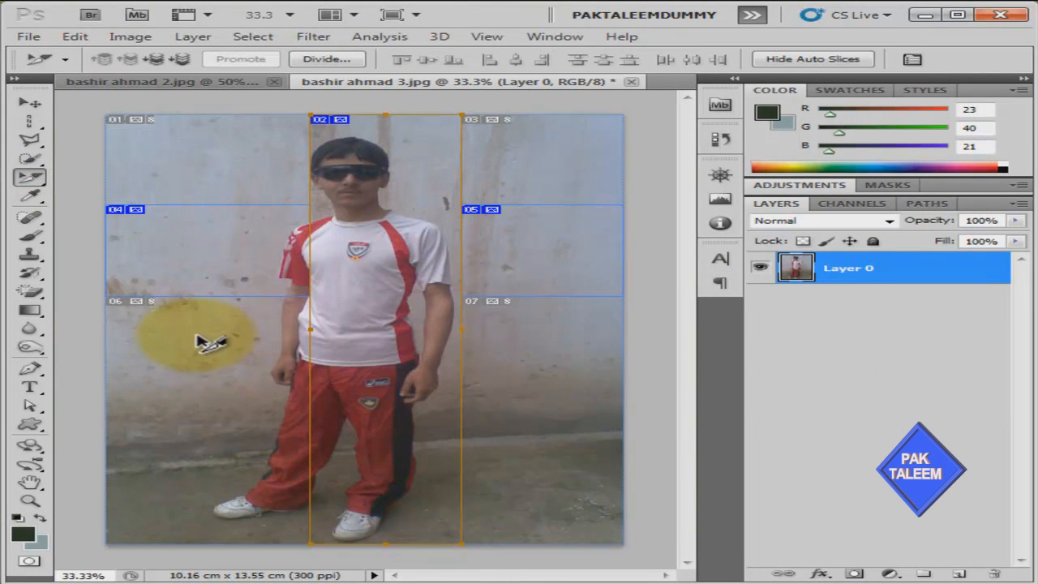
{"action": "left_click", "coordinate": [142, 304]}
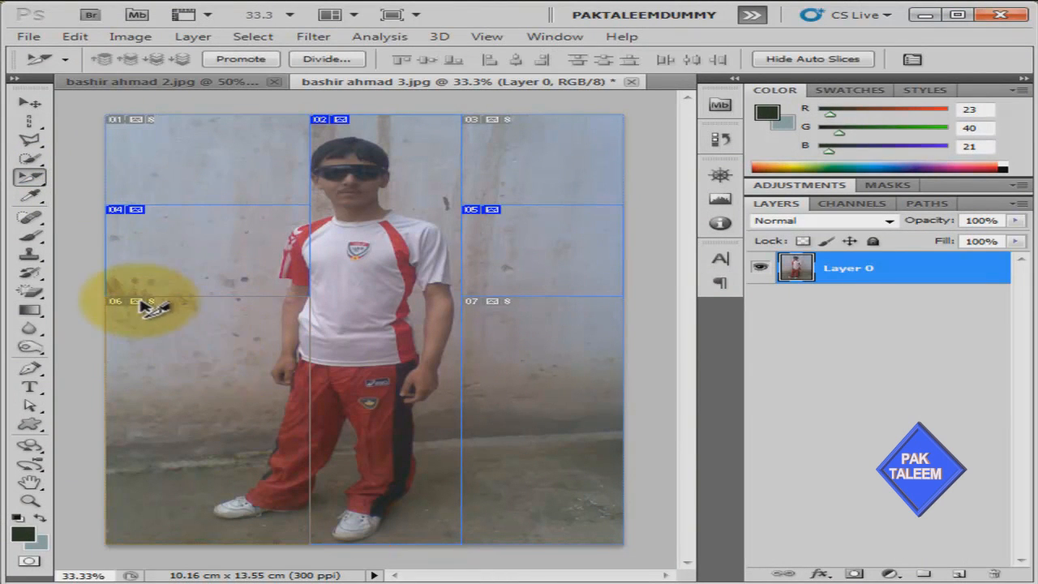
{"action": "double_click", "coordinate": [128, 305]}
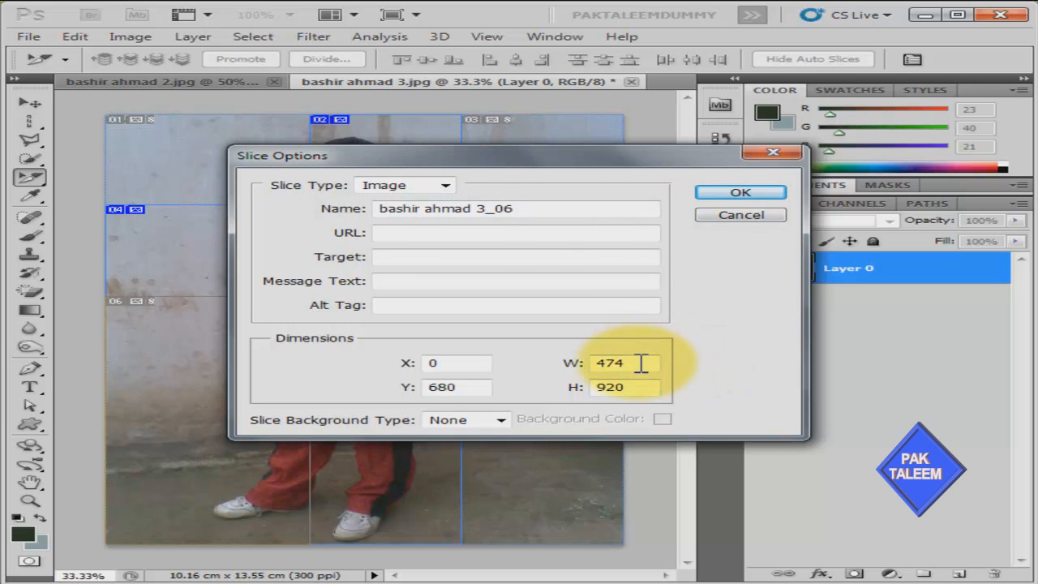
{"action": "left_click", "coordinate": [741, 194]}
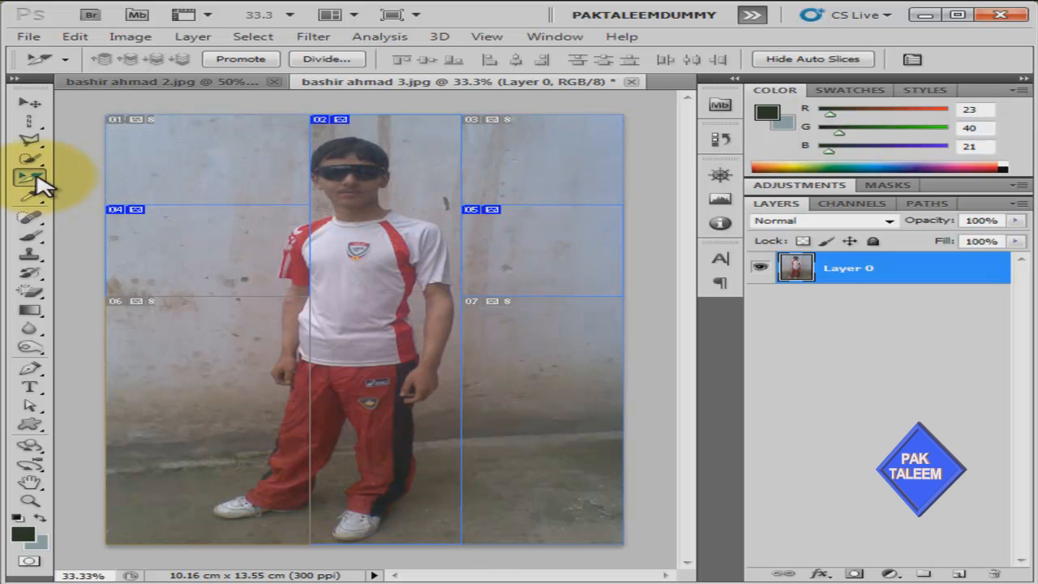
{"action": "key", "text": "i"}
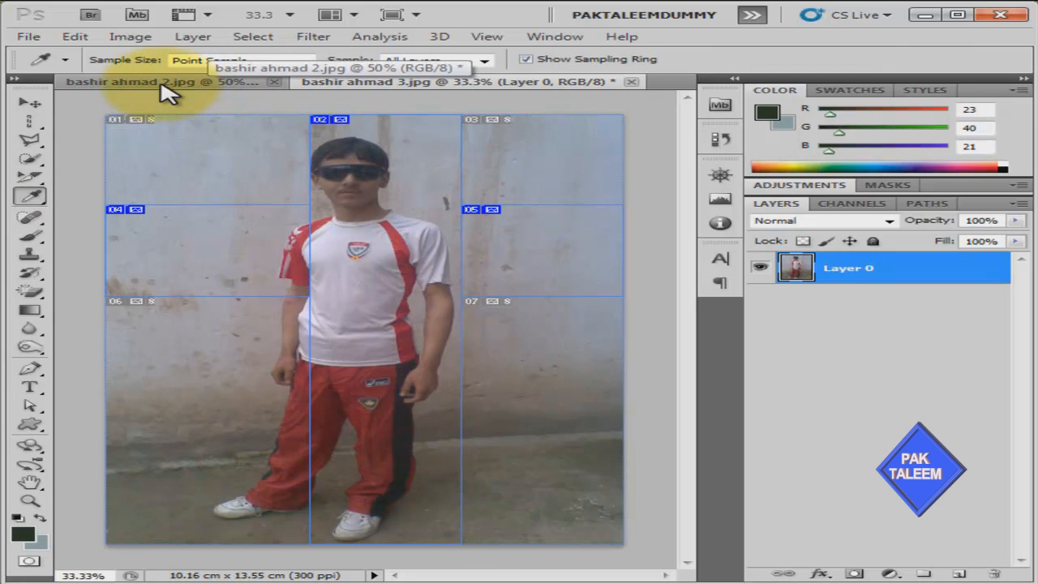
{"action": "left_click", "coordinate": [167, 92]}
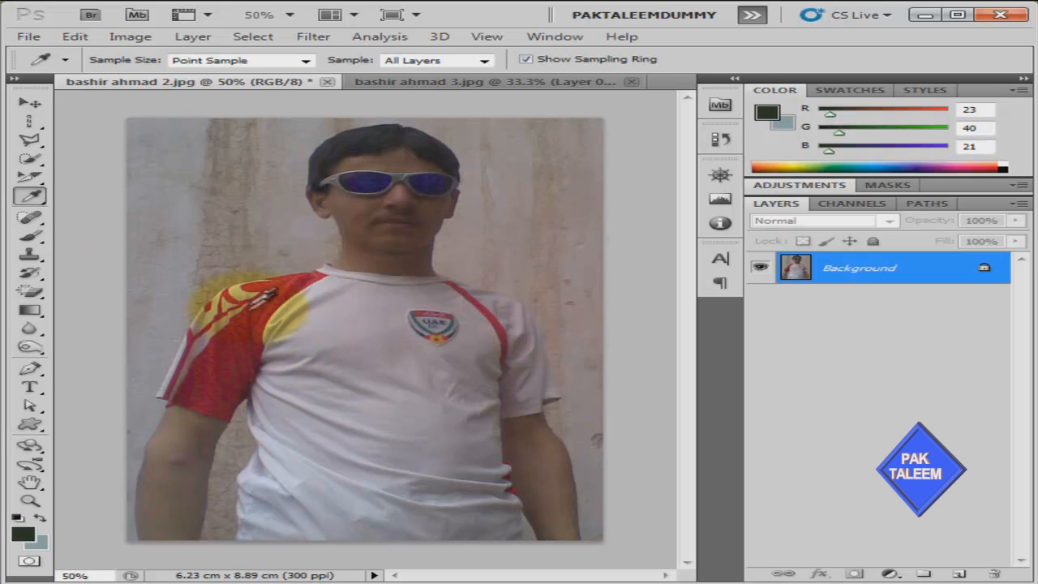
{"action": "left_click", "coordinate": [316, 279]}
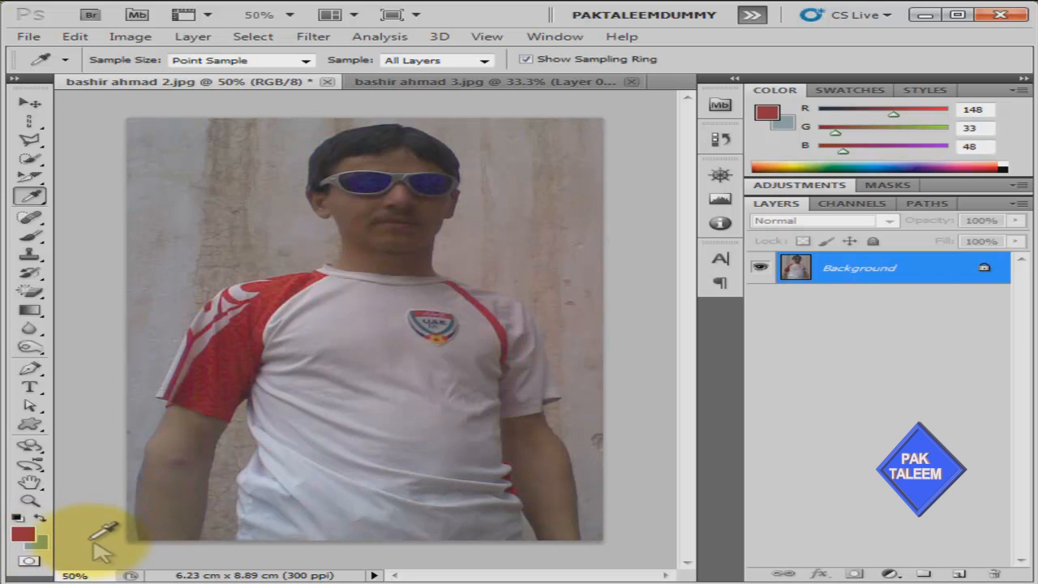
{"action": "key", "text": "x"}
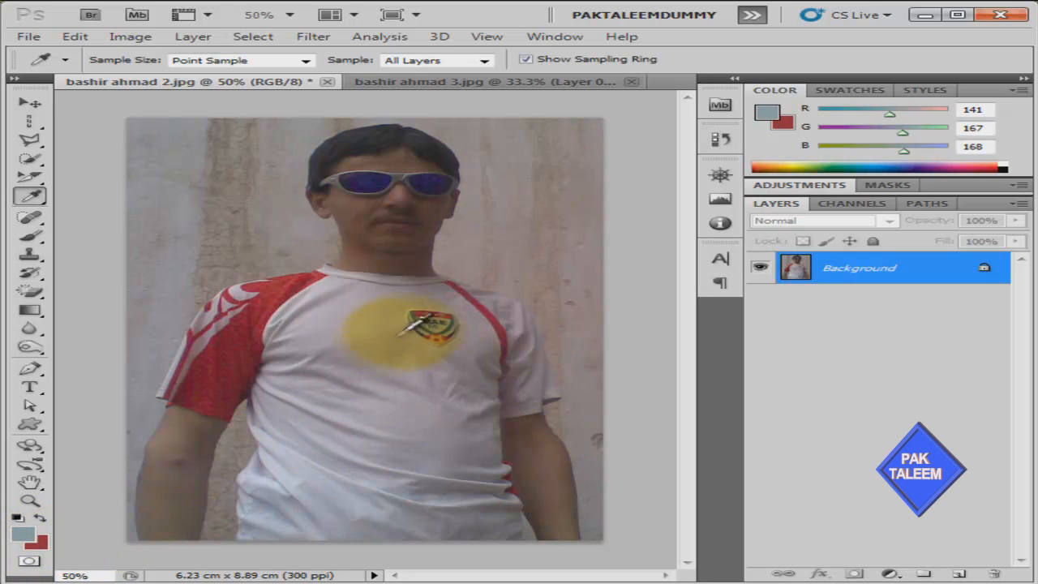
Sample the sunglasses' dark blue 171b41 as the foreground colour and open its Color Picker
{"action": "left_click", "coordinate": [375, 179]}
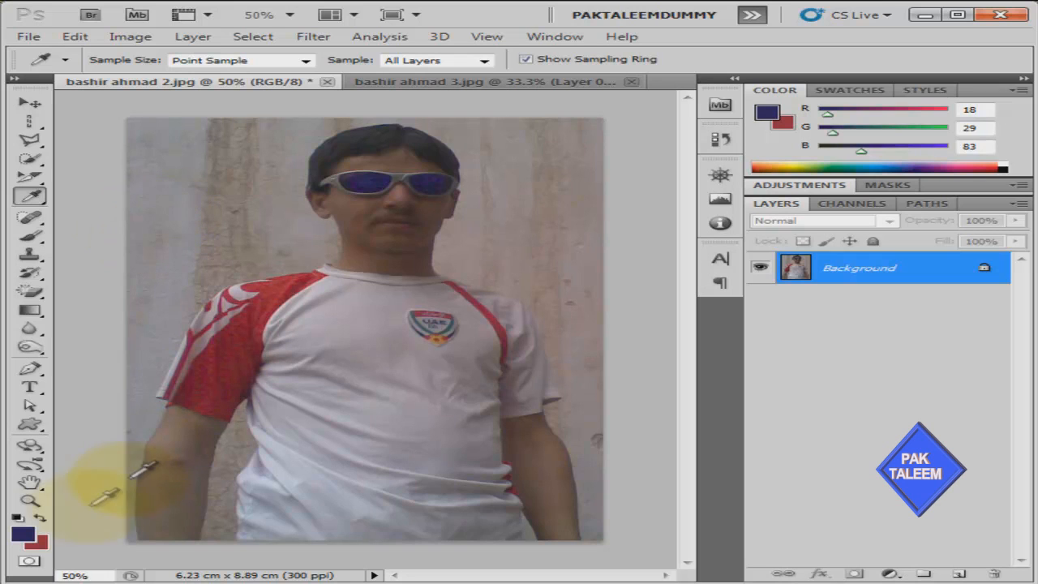
{"action": "left_click", "coordinate": [365, 179]}
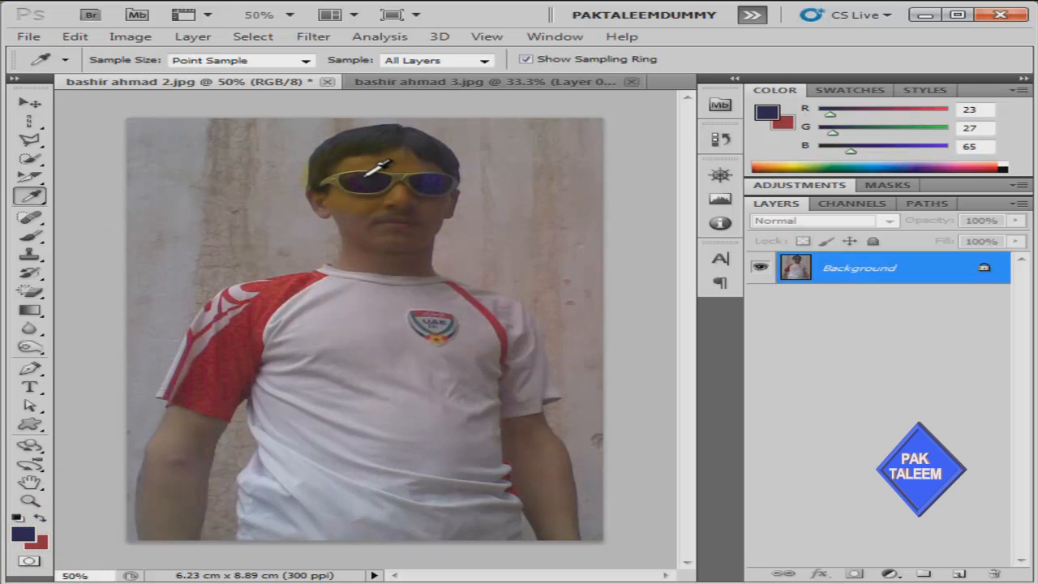
{"action": "left_click", "coordinate": [23, 532]}
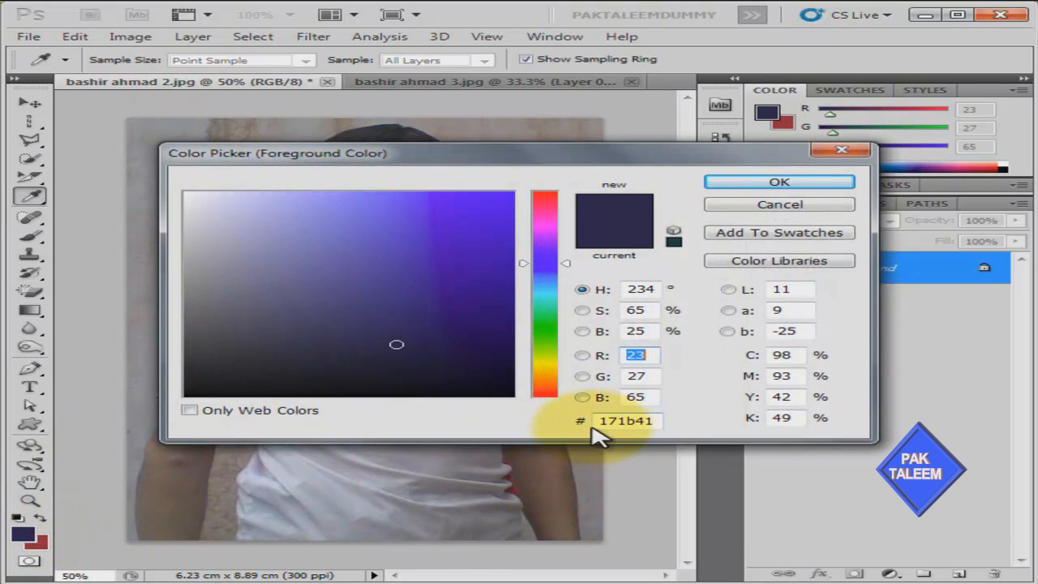
Check the hex value 171b41 in the Color Picker and accept it with OK
{"action": "left_click", "coordinate": [660, 421]}
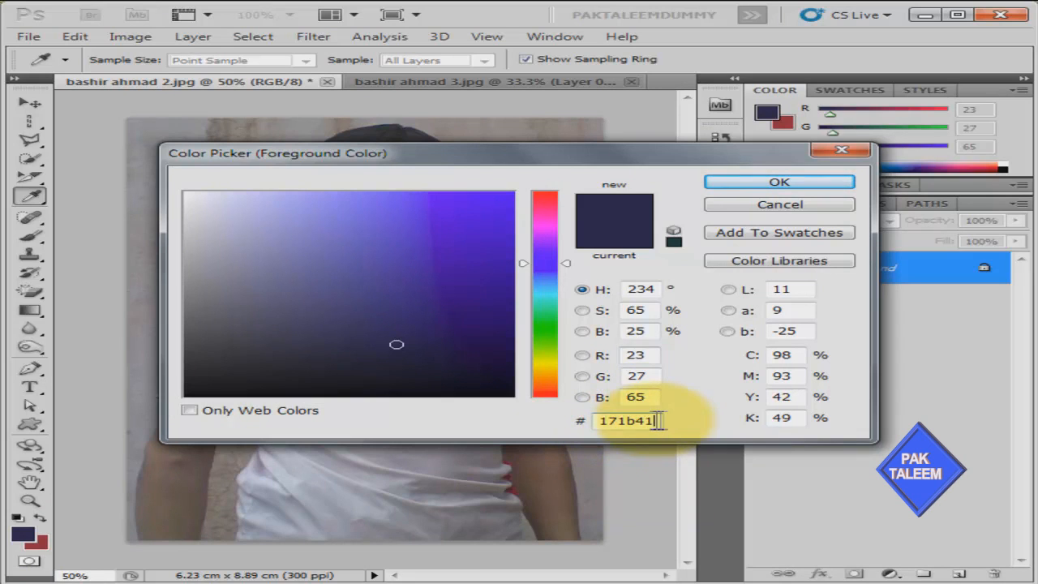
{"action": "left_click_drag", "start_coordinate": [660, 420], "coordinate": [598, 421]}
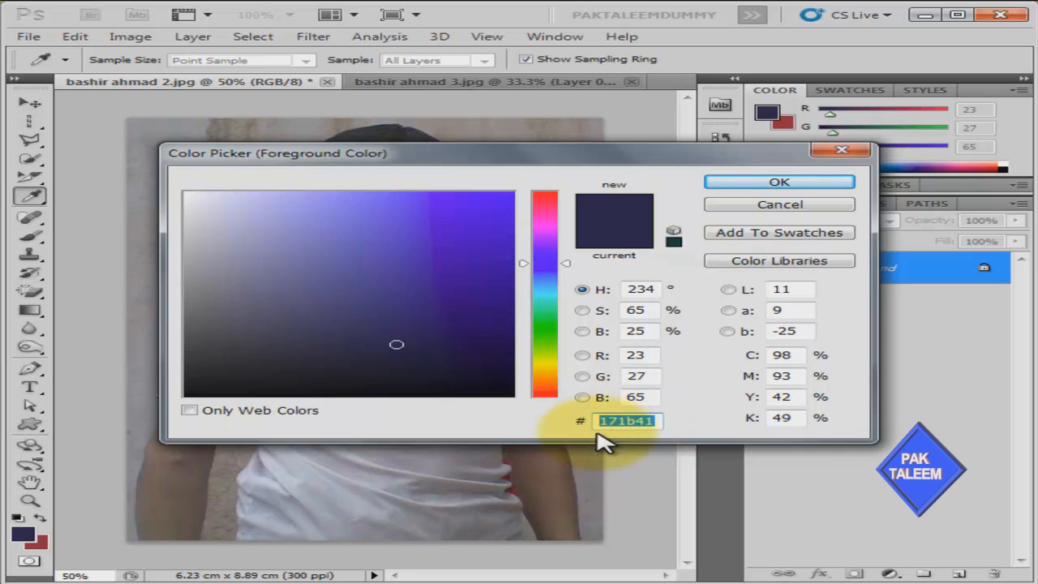
{"action": "left_click", "coordinate": [657, 446]}
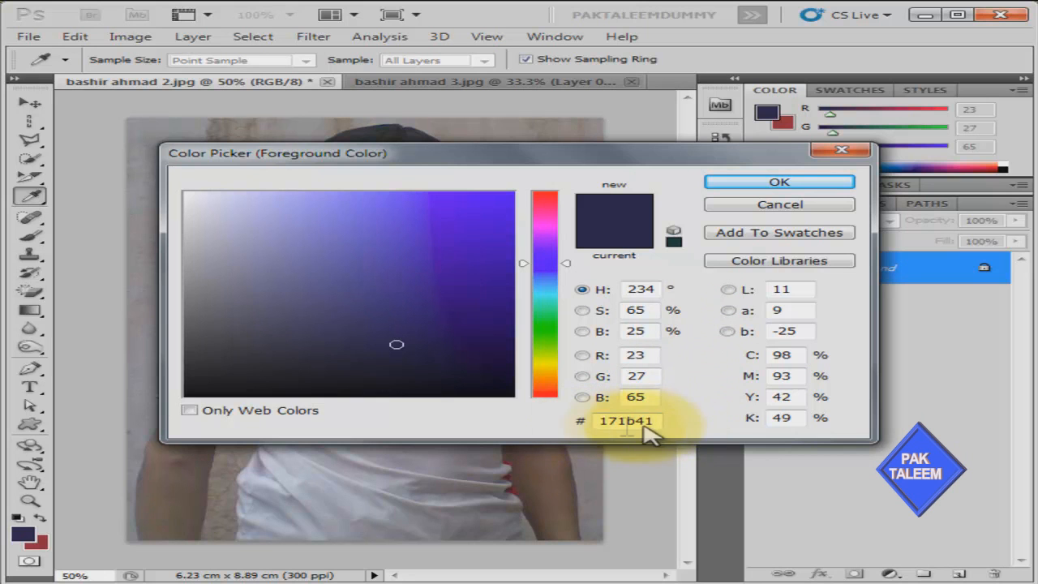
{"action": "left_click", "coordinate": [815, 185]}
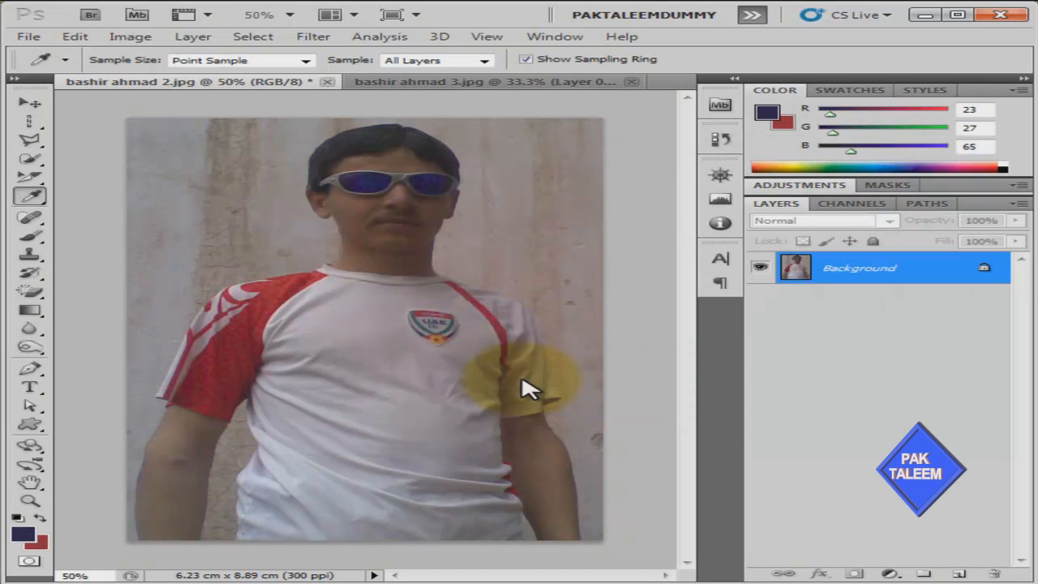
Place colour sampler #1 on the red sleeve (R151 G29 B40) and collapse the Info panel
{"action": "right_click", "coordinate": [37, 198]}
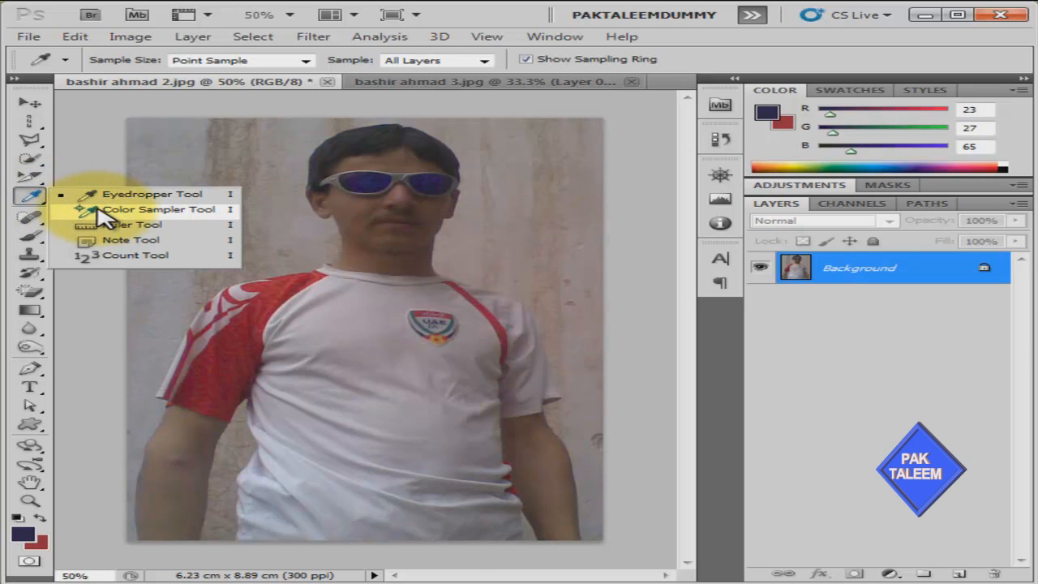
{"action": "left_click", "coordinate": [136, 212]}
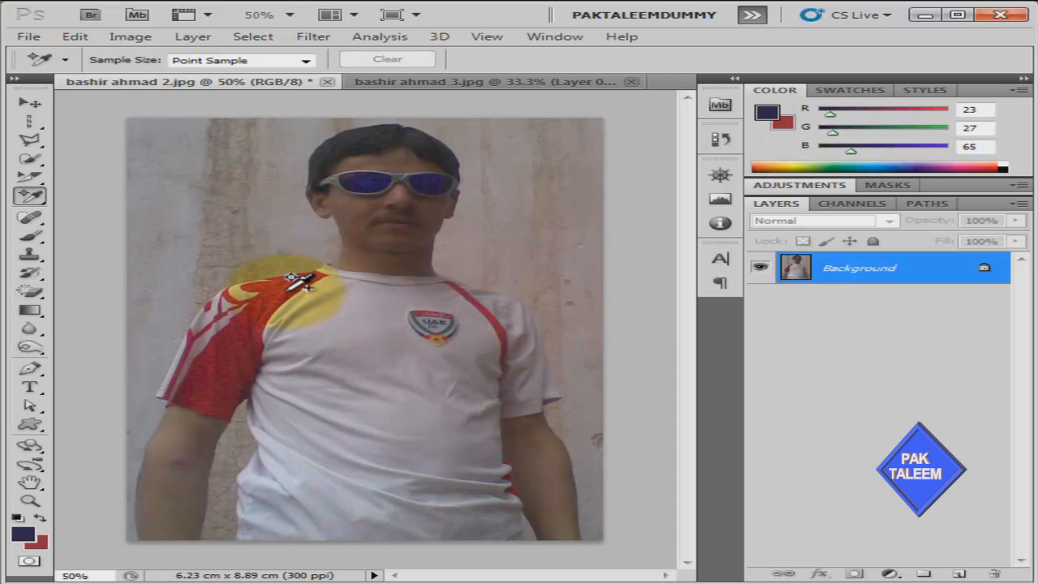
{"action": "left_click", "coordinate": [287, 289]}
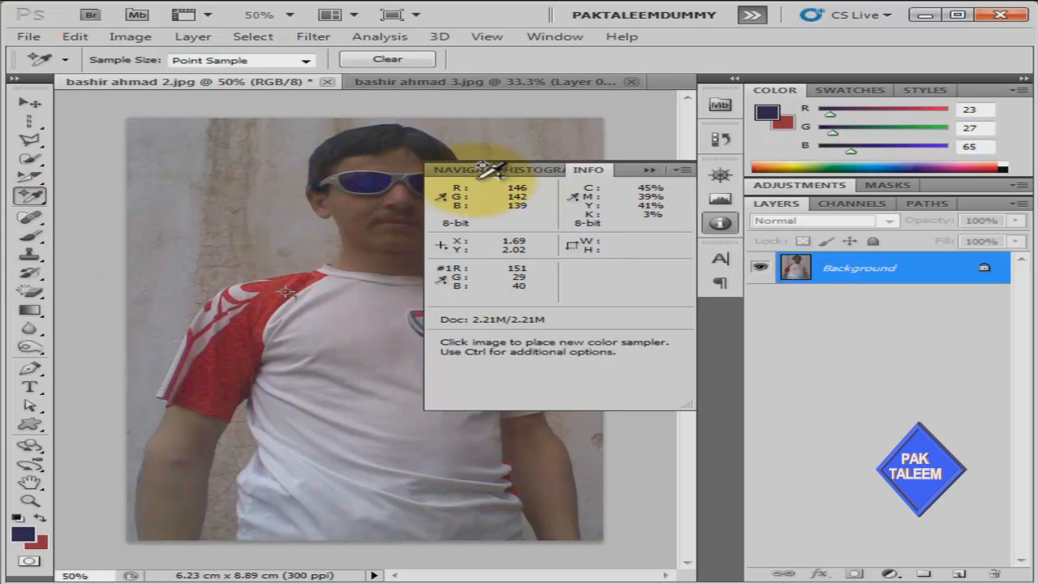
{"action": "left_click", "coordinate": [643, 169]}
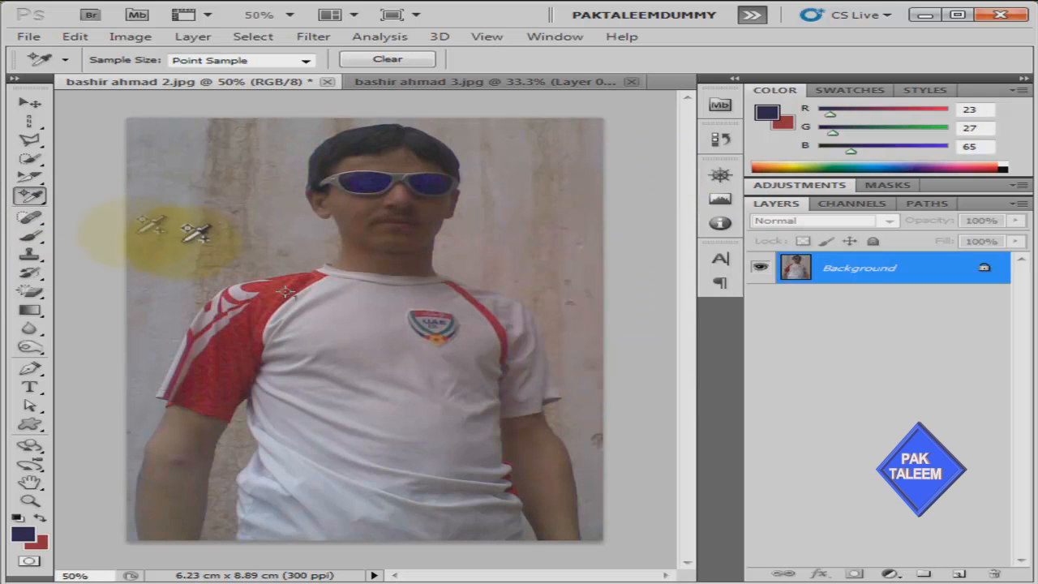
{"action": "left_click", "coordinate": [38, 204]}
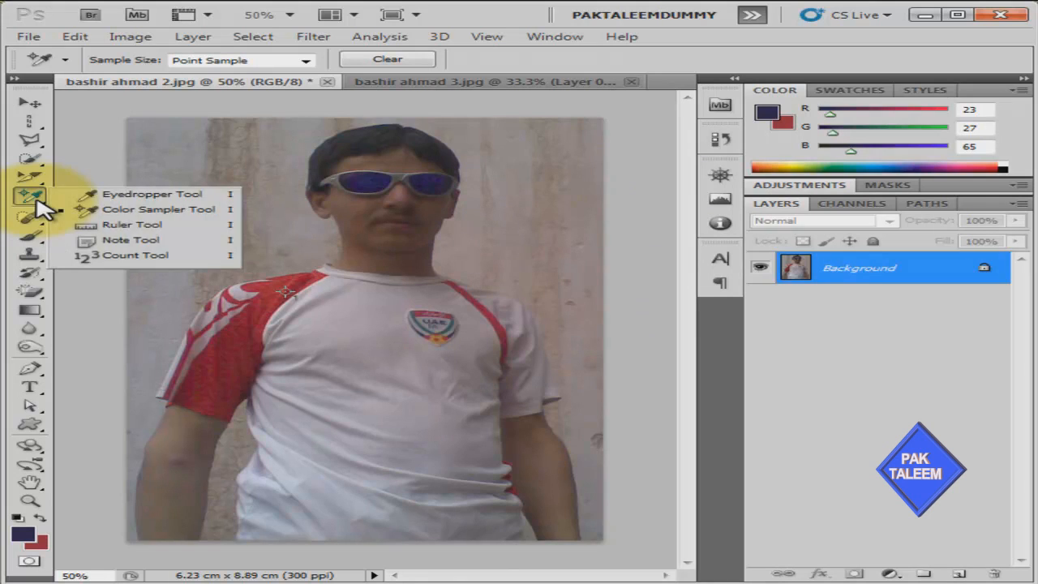
With the Ruler Tool, measure diagonally from the wall by the head across the shirt: 621.08 at -40.8°
{"action": "left_click", "coordinate": [132, 225]}
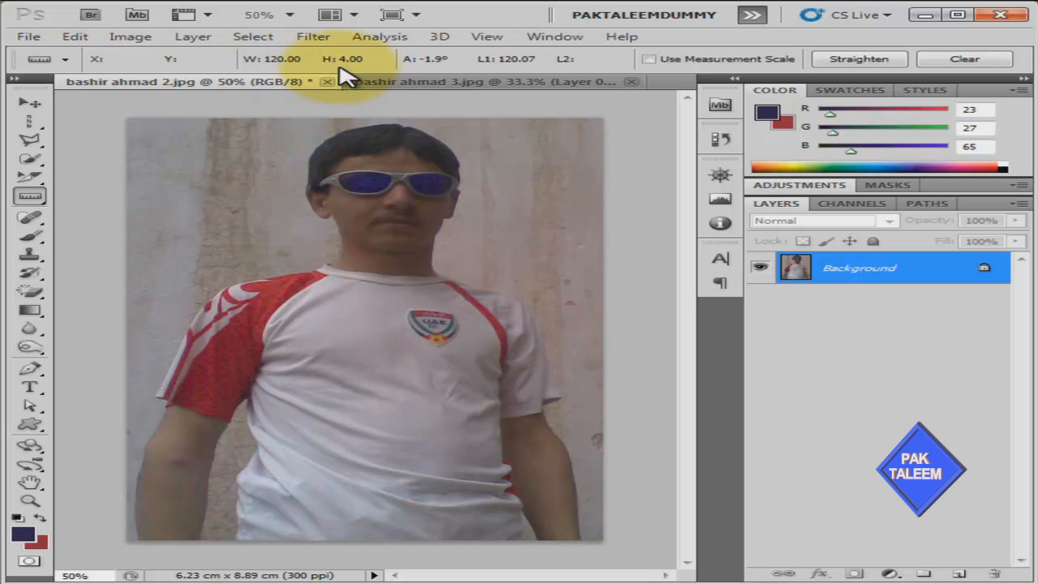
{"action": "left_click_drag", "start_coordinate": [185, 203], "coordinate": [240, 212]}
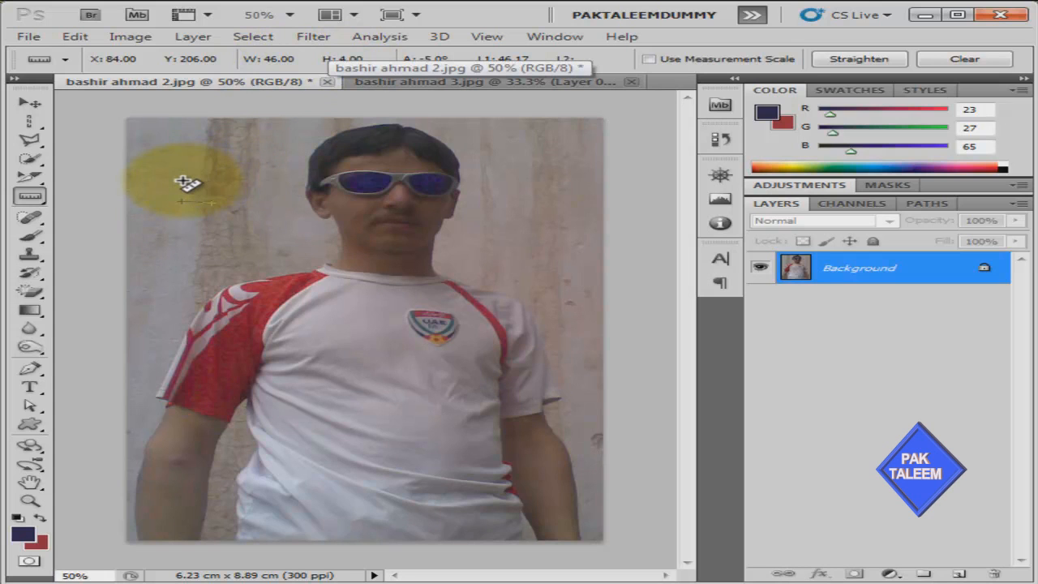
{"action": "left_click_drag", "start_coordinate": [154, 163], "coordinate": [549, 158]}
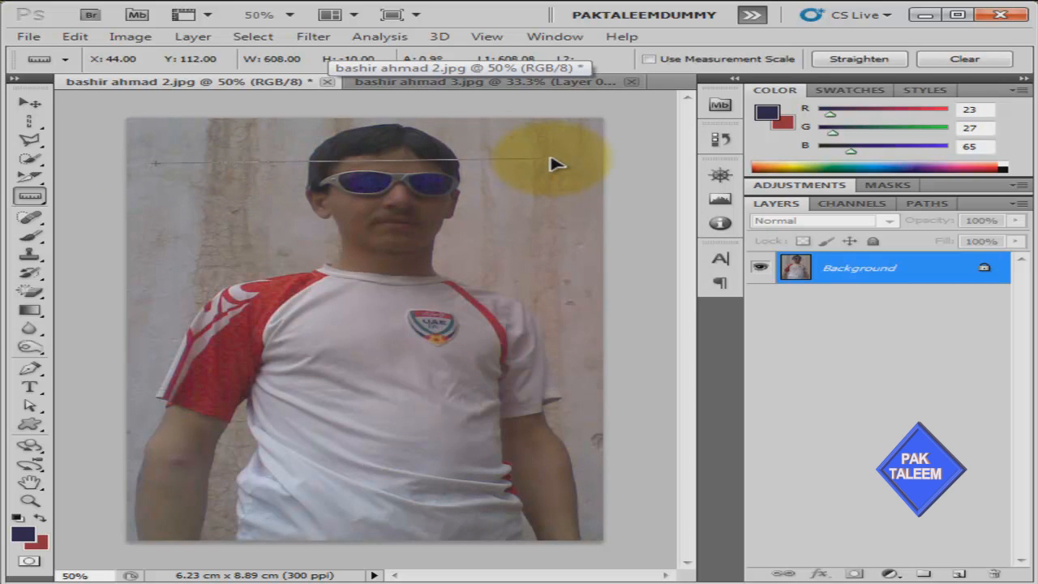
{"action": "left_click_drag", "start_coordinate": [549, 161], "coordinate": [550, 161]}
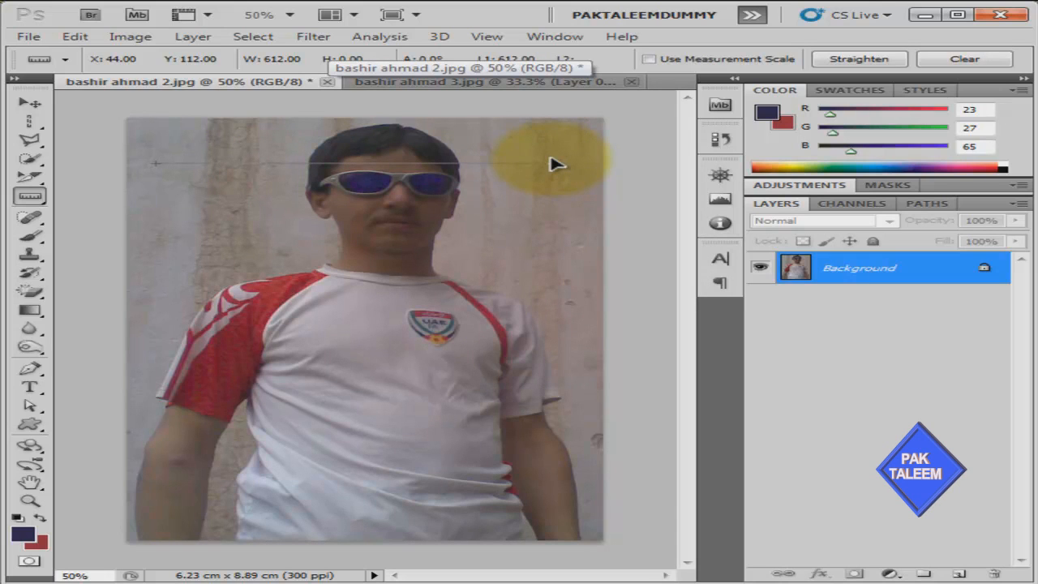
{"action": "left_click_drag", "start_coordinate": [551, 162], "coordinate": [587, 162]}
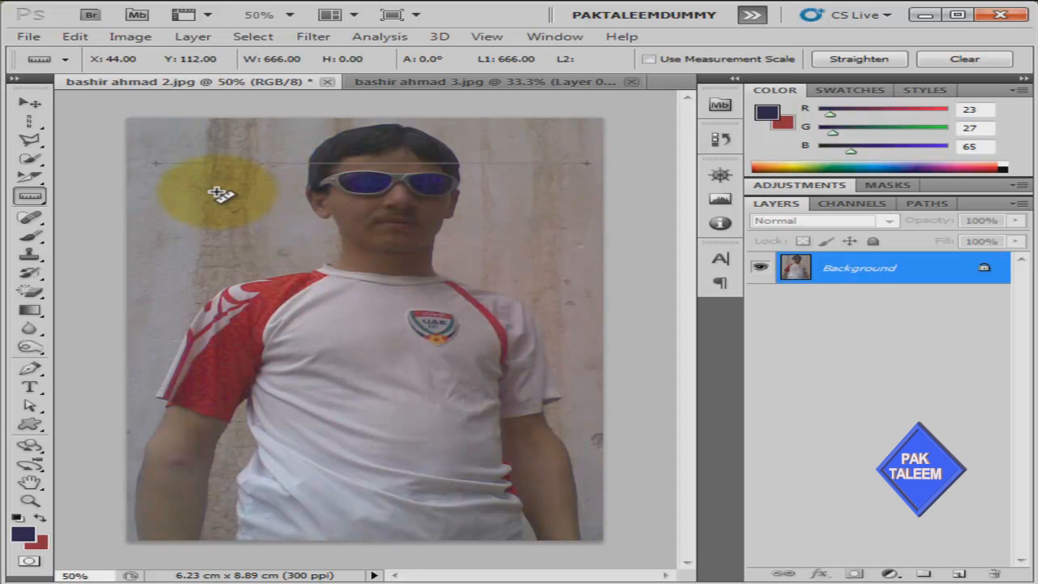
{"action": "left_click_drag", "start_coordinate": [217, 193], "coordinate": [524, 360]}
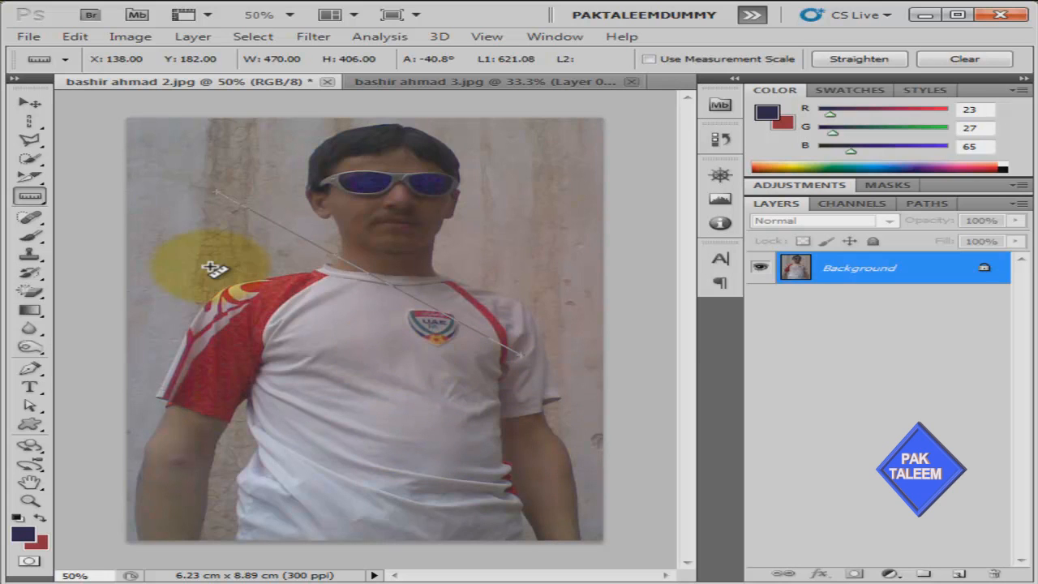
{"action": "left_click", "coordinate": [36, 200]}
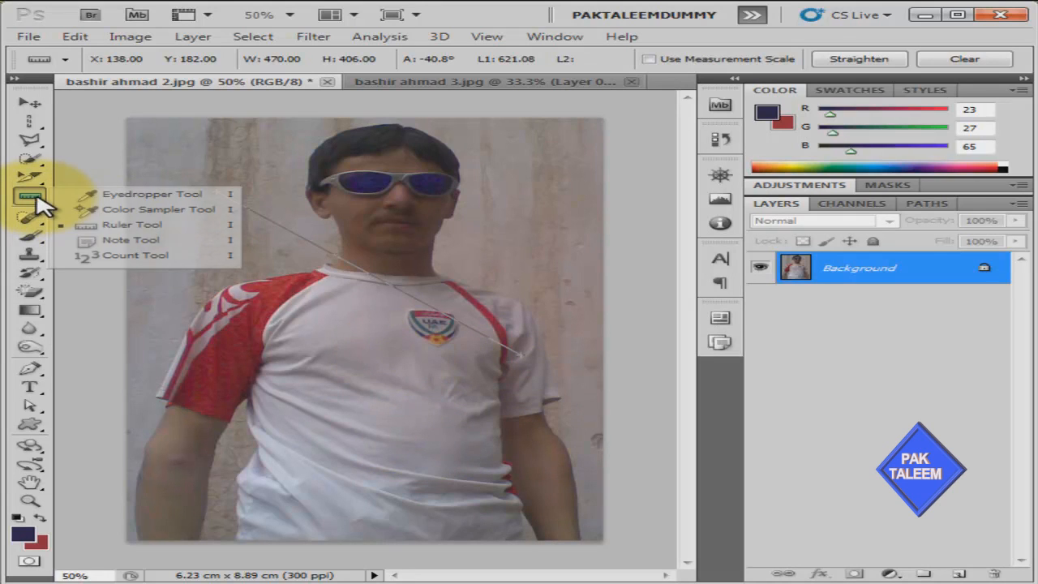
Pin a note with the man's name on the wall beside his head and set the note colour to blue
{"action": "left_click", "coordinate": [188, 245]}
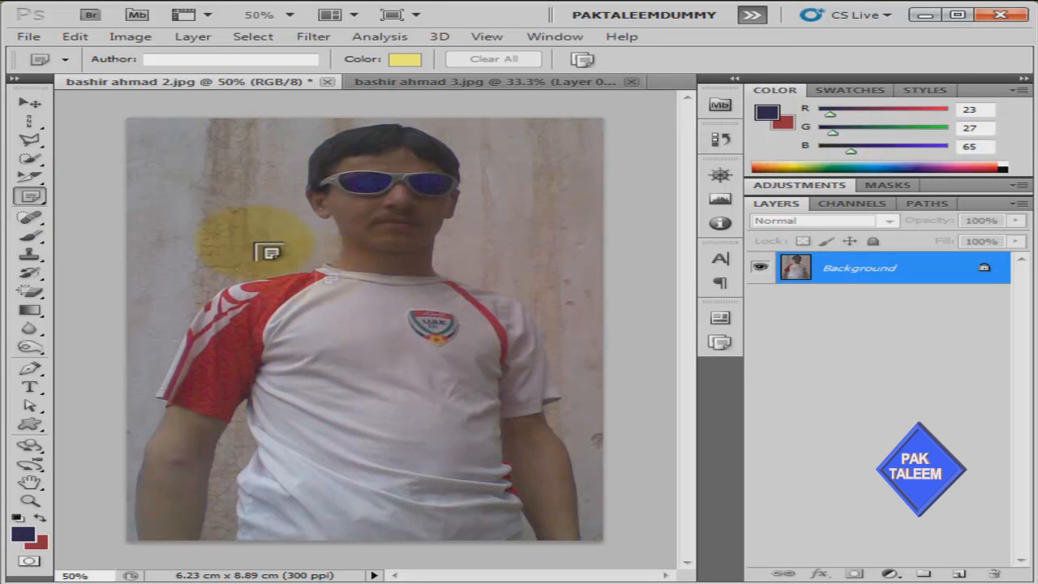
{"action": "left_click", "coordinate": [239, 222]}
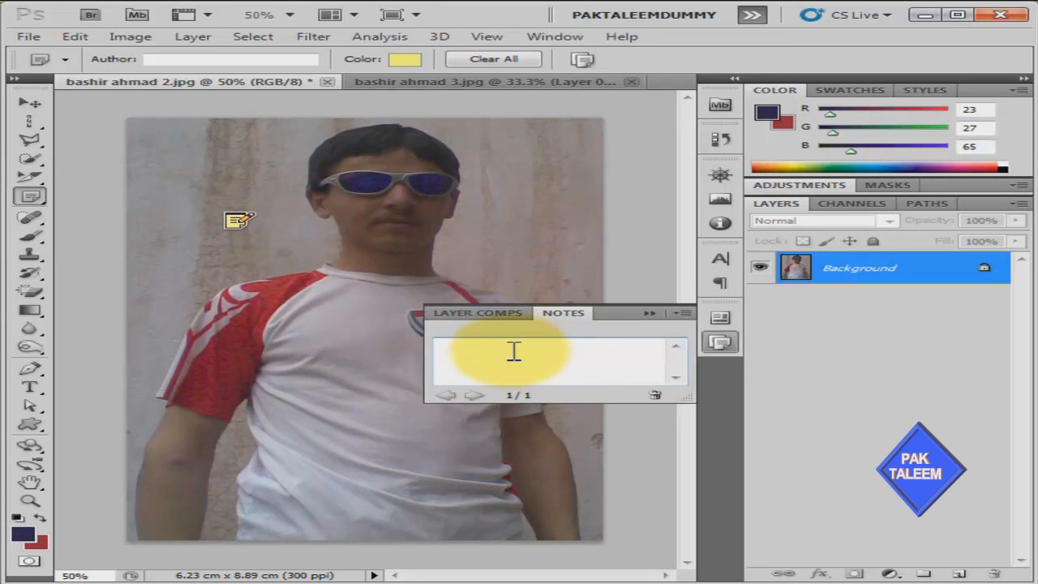
{"action": "type", "text": "mad"}
{"action": "left_click", "coordinate": [649, 314]}
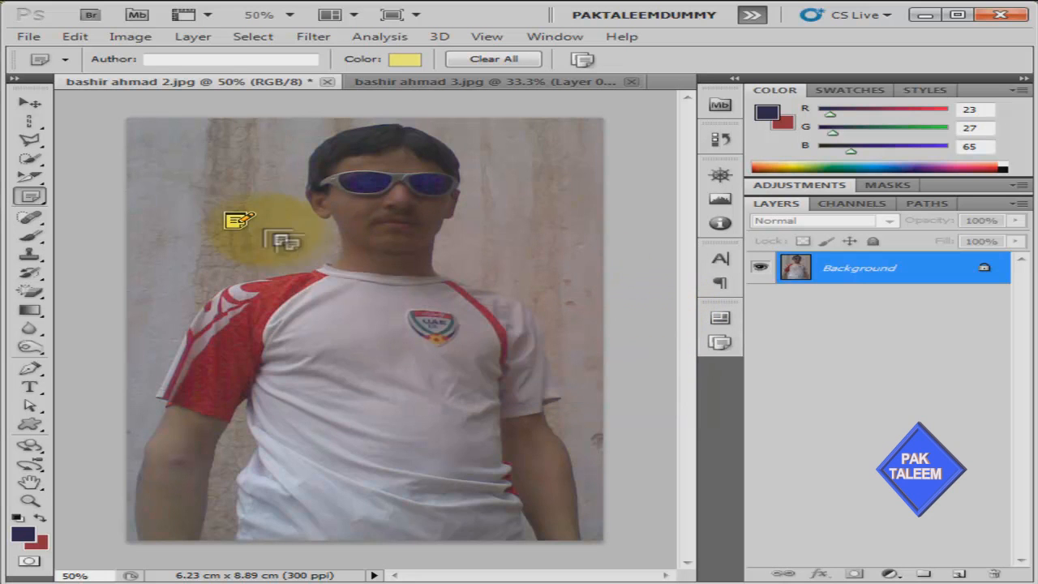
{"action": "left_click", "coordinate": [410, 60]}
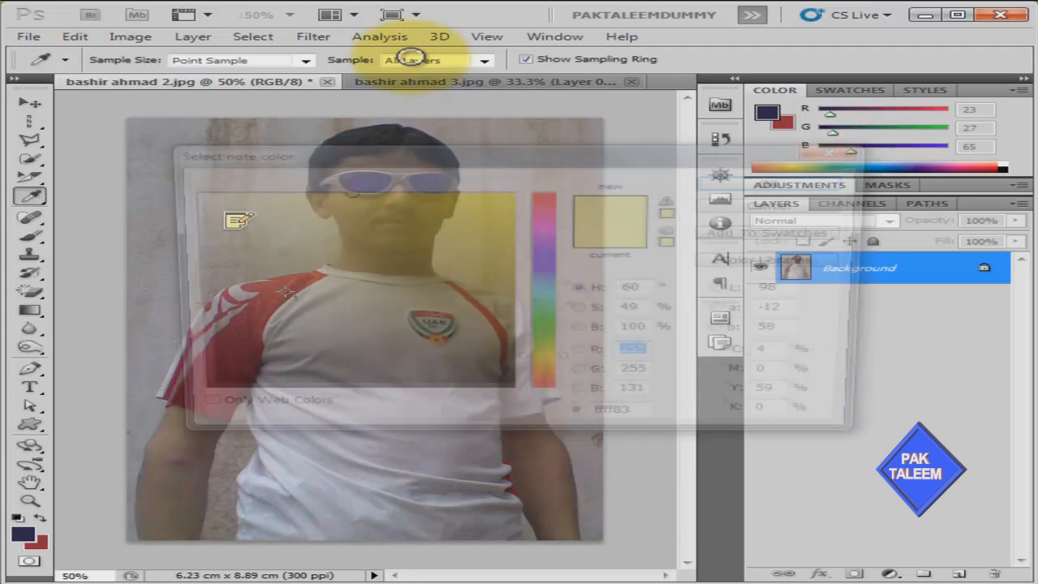
{"action": "left_click", "coordinate": [544, 289]}
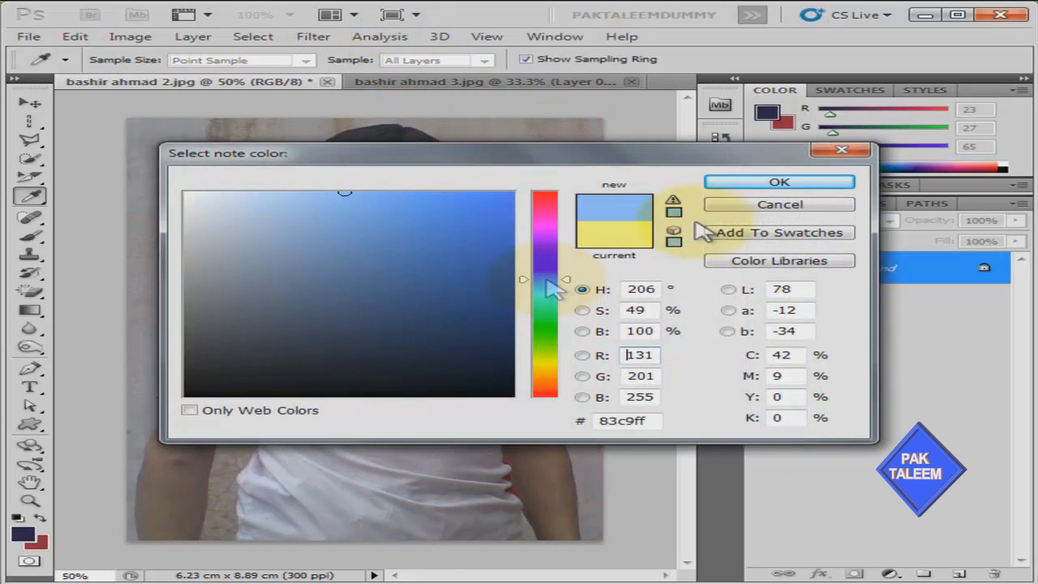
{"action": "left_click", "coordinate": [767, 184]}
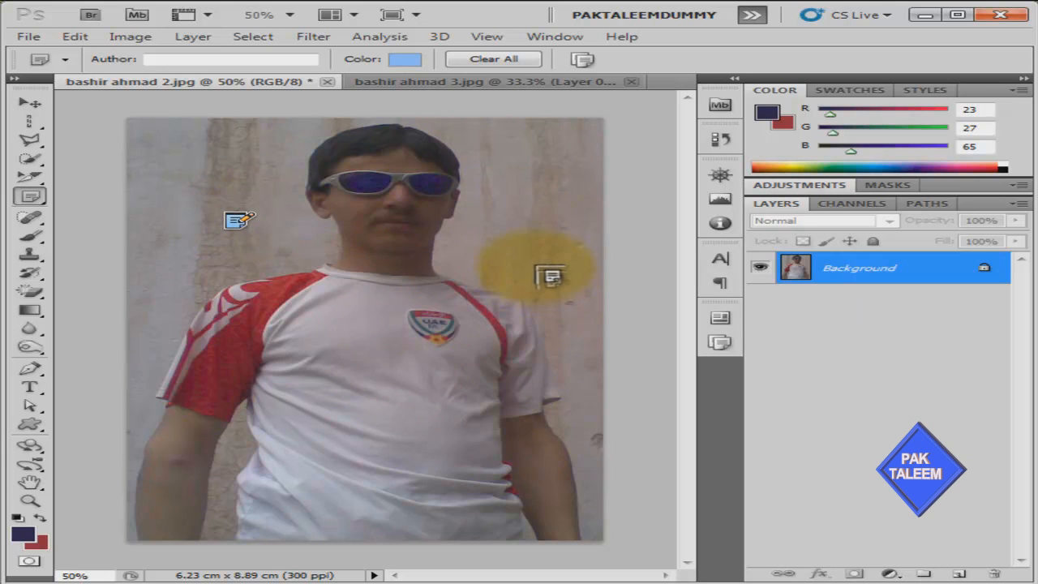
Pin a 'peshawar' note on the right wall, switch note colour to yellow, then clear all notes
{"action": "left_click", "coordinate": [523, 206]}
{"action": "type", "text": "peshawar"}
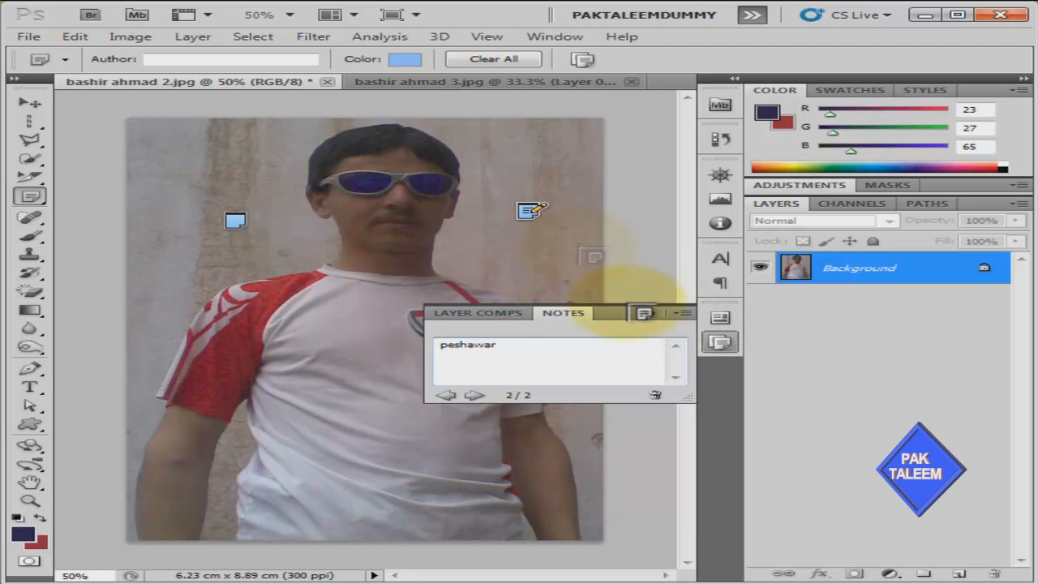
{"action": "left_click", "coordinate": [651, 314]}
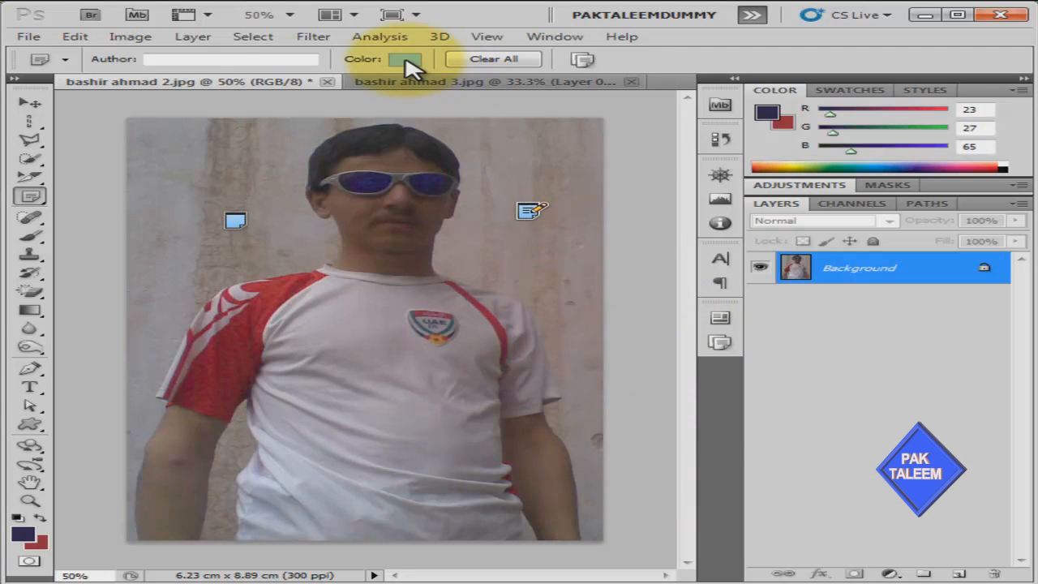
{"action": "left_click", "coordinate": [404, 59]}
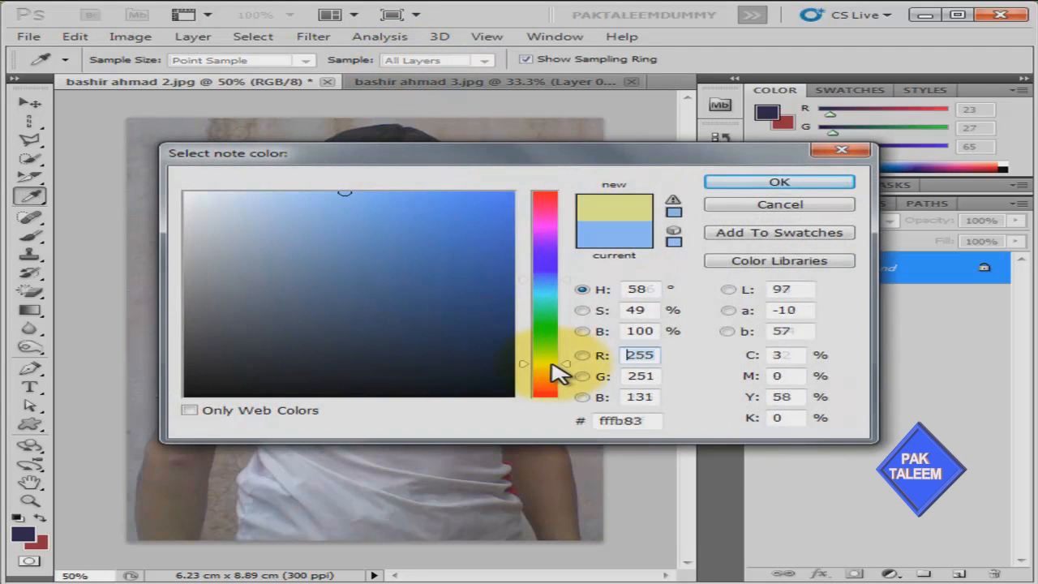
{"action": "left_click", "coordinate": [551, 364]}
{"action": "left_click", "coordinate": [768, 187]}
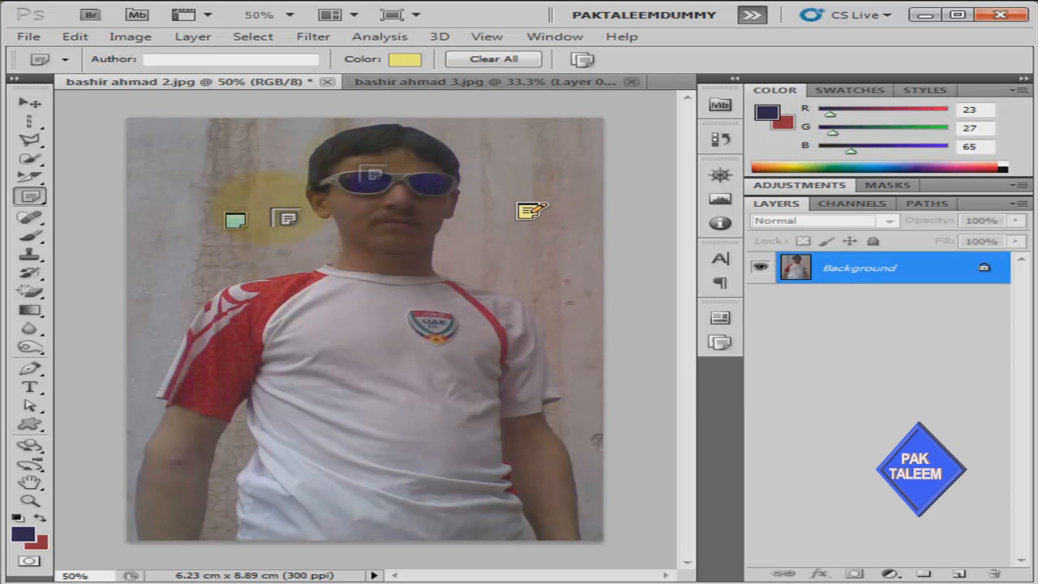
{"action": "left_click", "coordinate": [486, 63]}
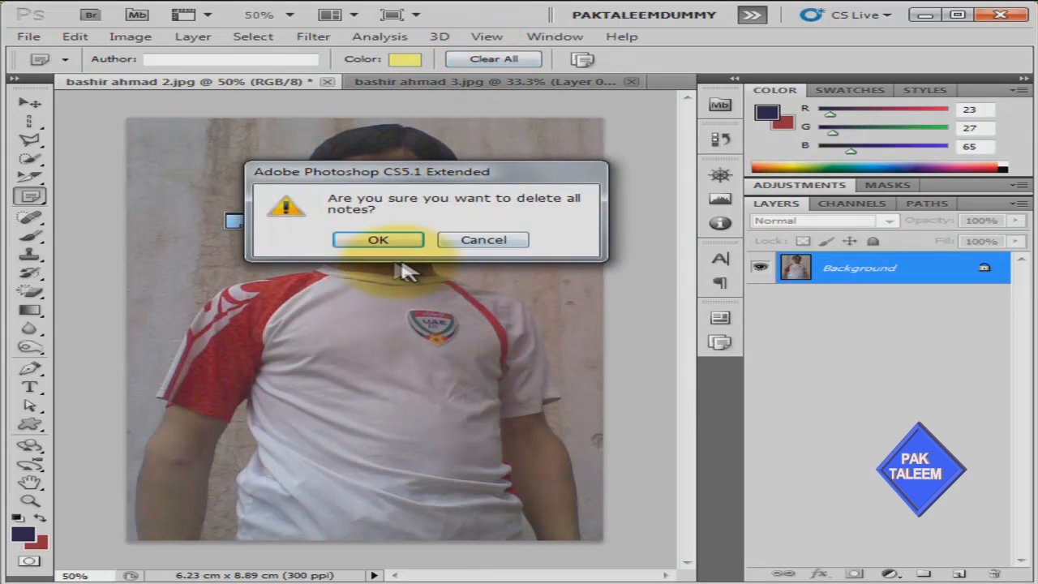
{"action": "left_click", "coordinate": [378, 240]}
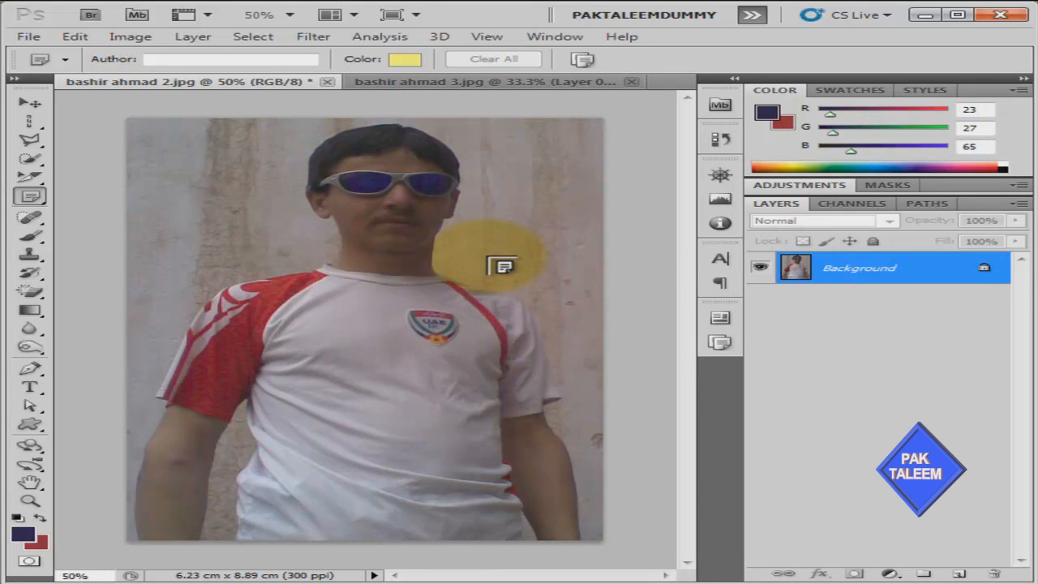
With the Count Tool, place markers 1–7 across the walls, the chest logo and the left sleeve
{"action": "right_click", "coordinate": [33, 200]}
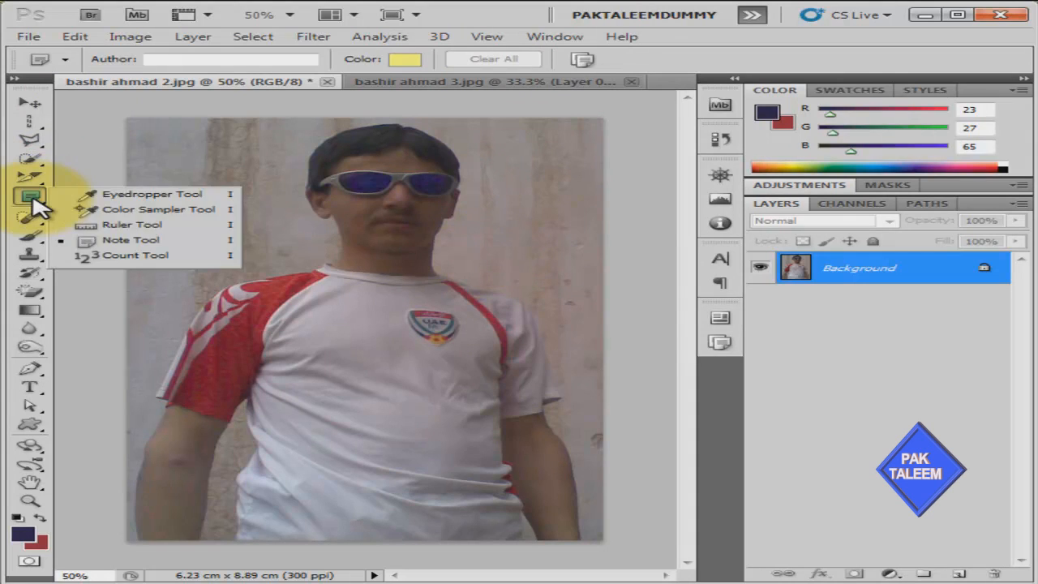
{"action": "left_click", "coordinate": [181, 255]}
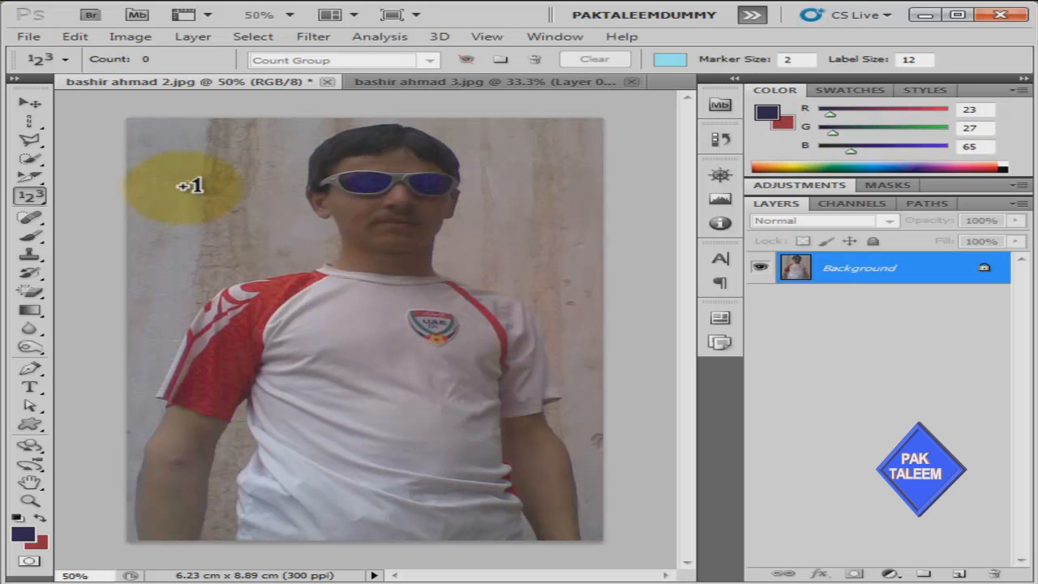
{"action": "left_click", "coordinate": [189, 186]}
{"action": "left_click", "coordinate": [542, 185]}
{"action": "left_click", "coordinate": [542, 281]}
{"action": "left_click", "coordinate": [229, 258]}
{"action": "left_click", "coordinate": [438, 321]}
{"action": "left_click", "coordinate": [197, 406]}
{"action": "left_click", "coordinate": [580, 365]}
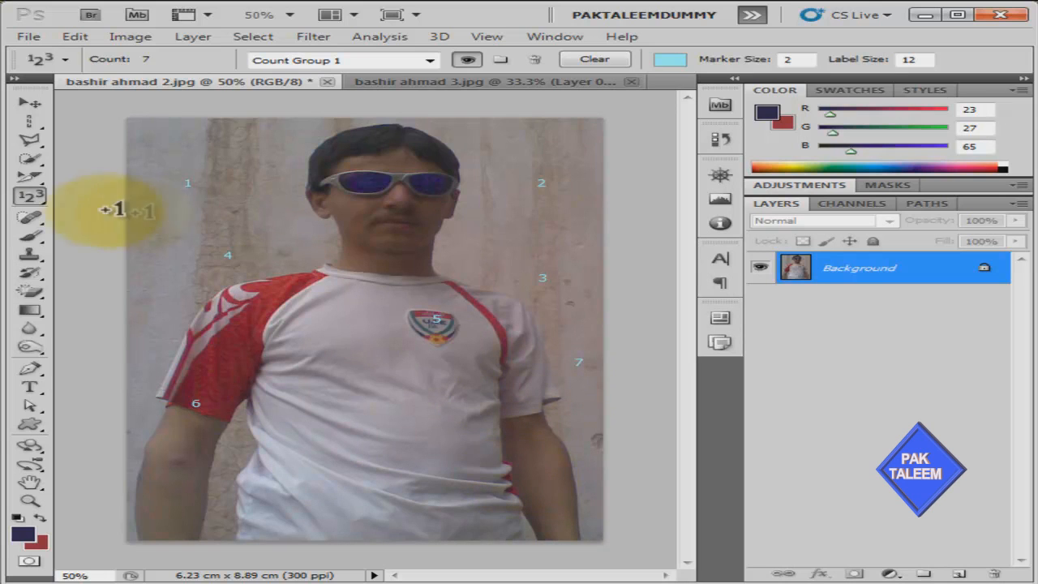
{"action": "left_click", "coordinate": [41, 184]}
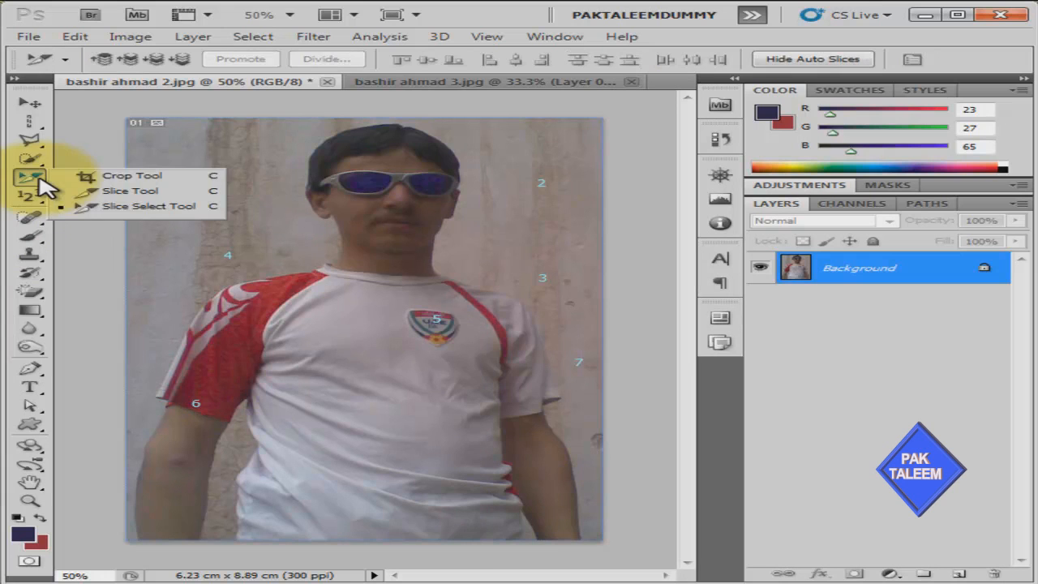
Select the Eyedropper Tool from the Count Tool group, leaving the seven count markers in place
{"action": "left_click", "coordinate": [97, 176]}
{"action": "left_click", "coordinate": [46, 201]}
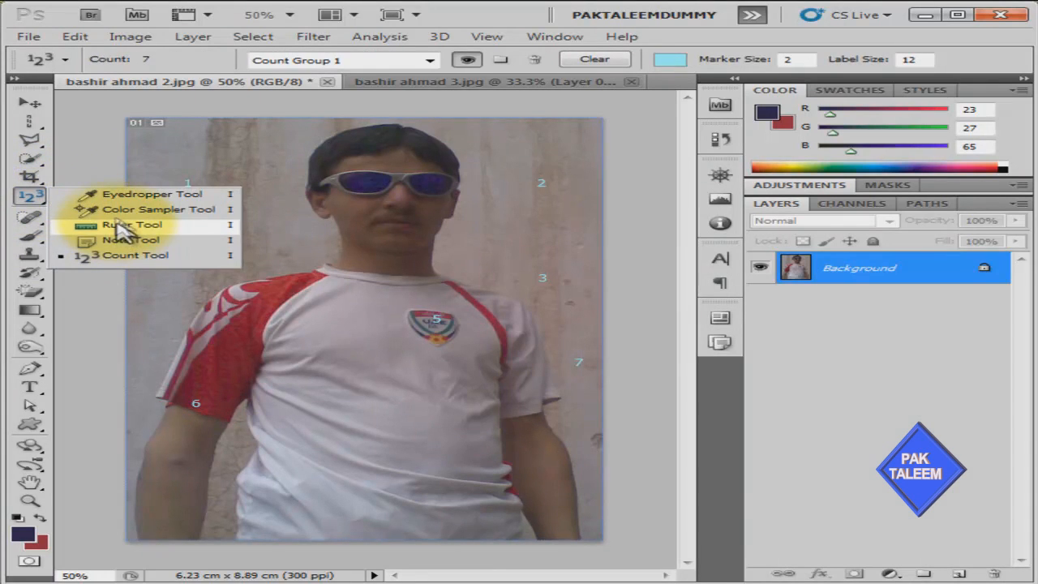
{"action": "left_click", "coordinate": [114, 197]}
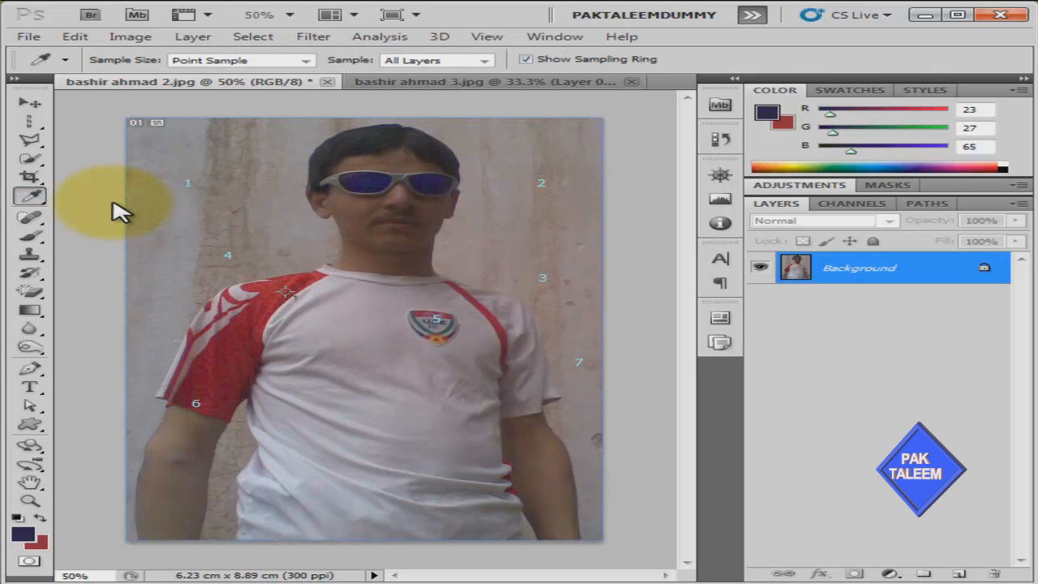